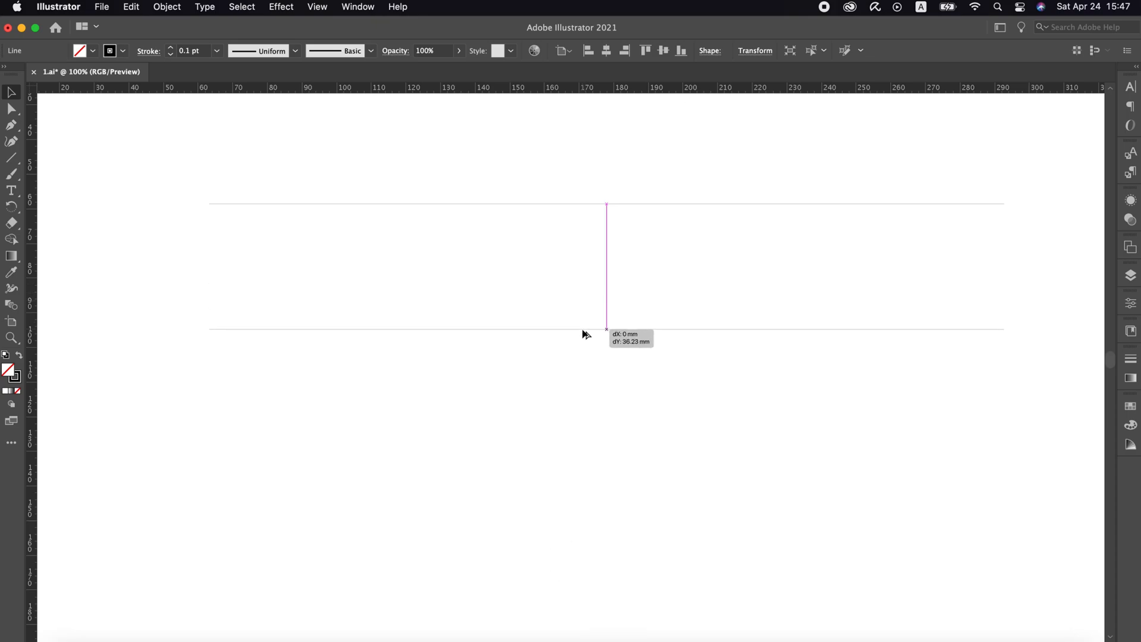
Select the two horizontal lines and blend them together
drag(600, 173, 548, 417)
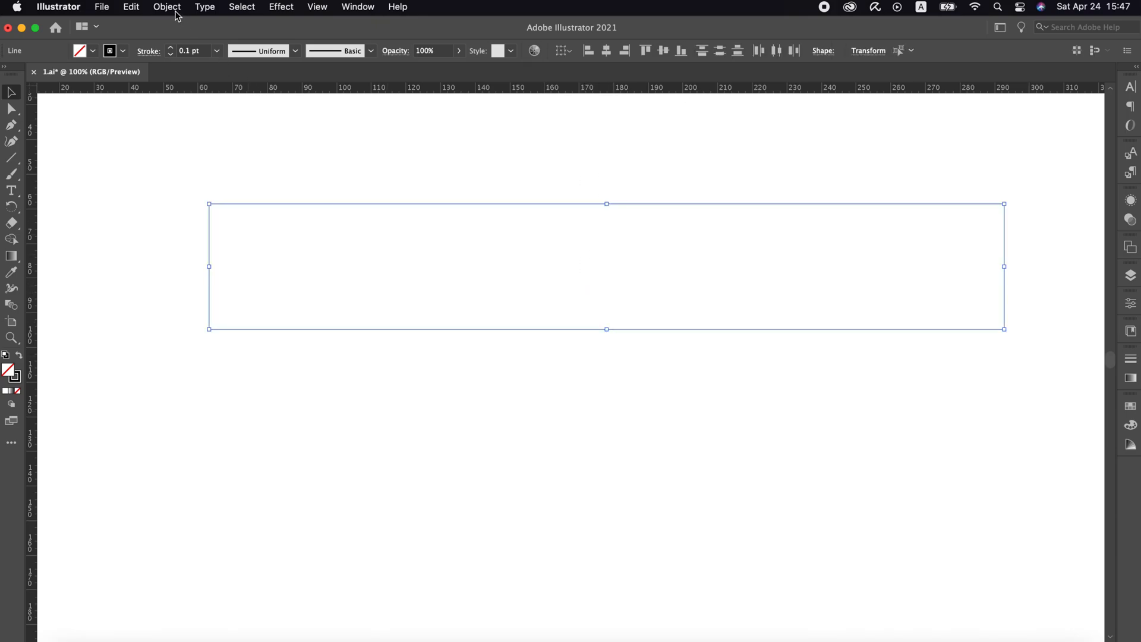
click(177, 10)
mouse_move(259, 397)
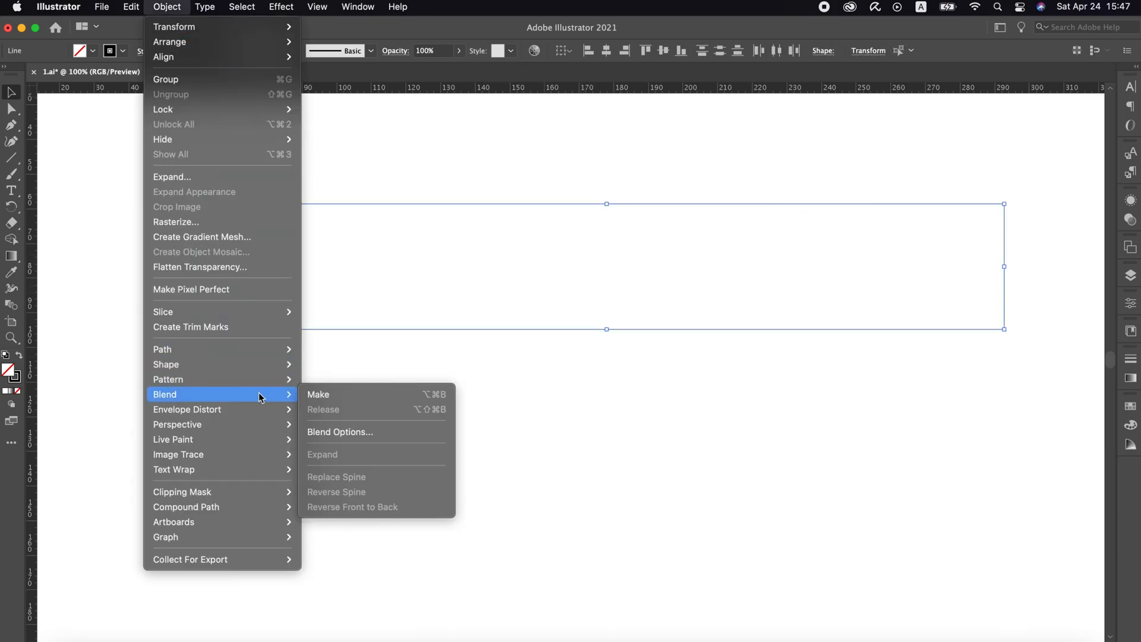
click(321, 395)
Set the blend's spacing to Specified Steps with a value of 10
click(167, 7)
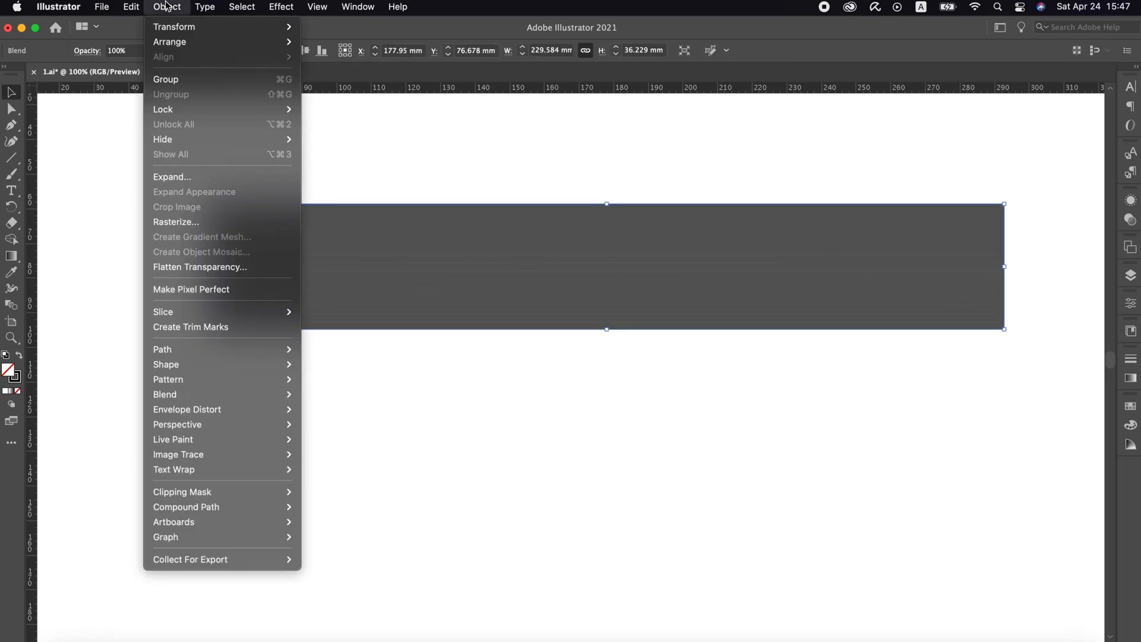
mouse_move(270, 394)
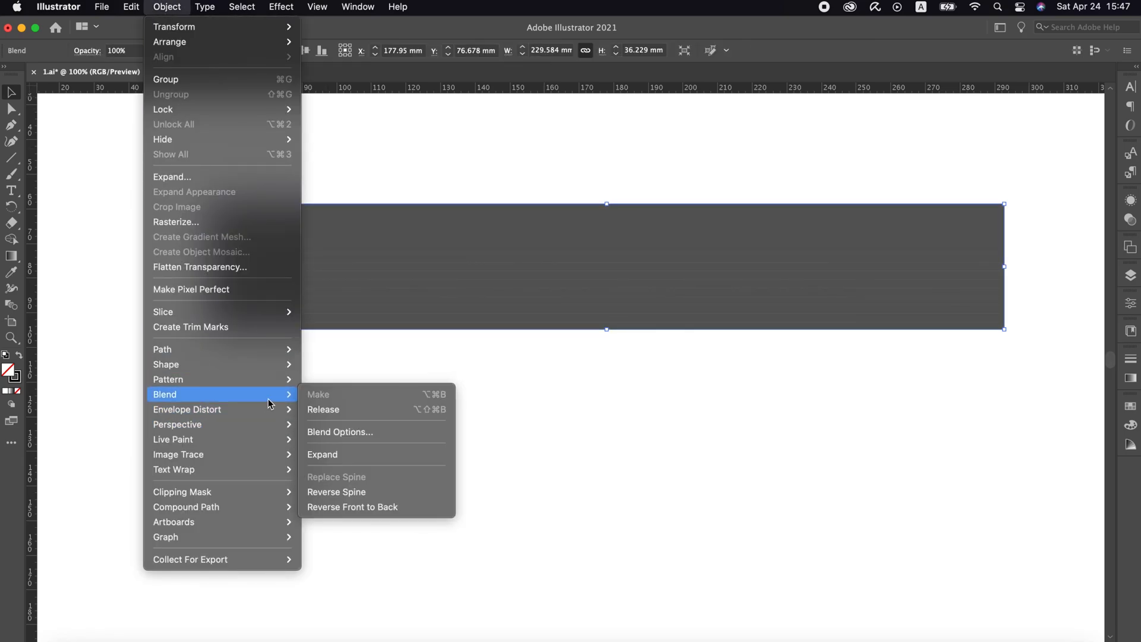
click(364, 432)
click(857, 295)
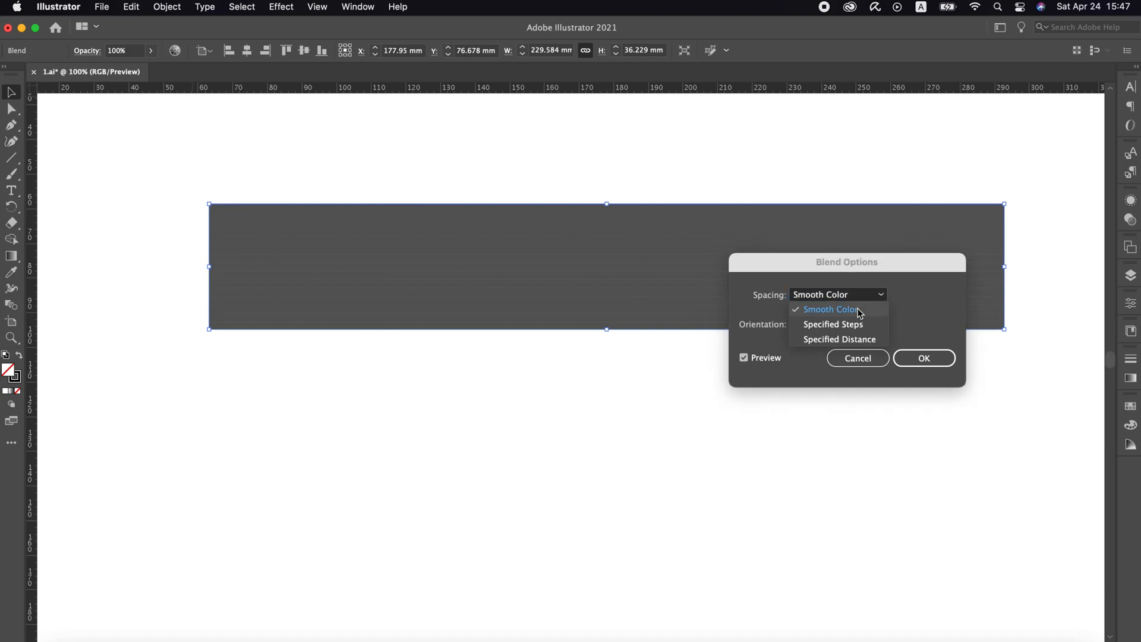
click(854, 331)
text(10)
key(Tab)
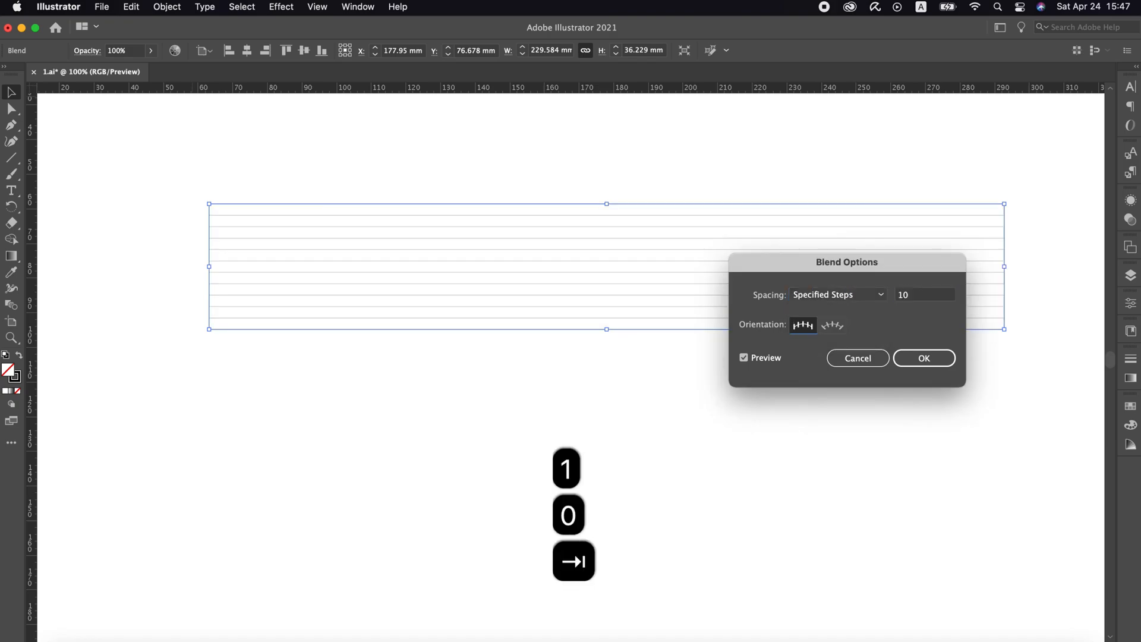
click(924, 358)
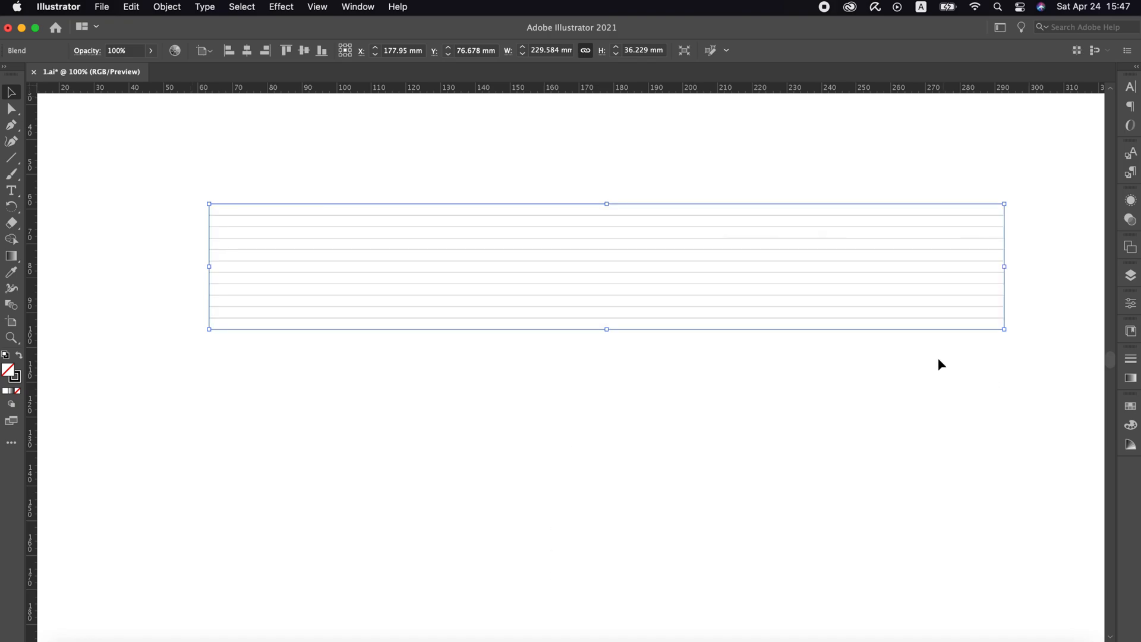
Expand the blend into separate editable lines
click(166, 6)
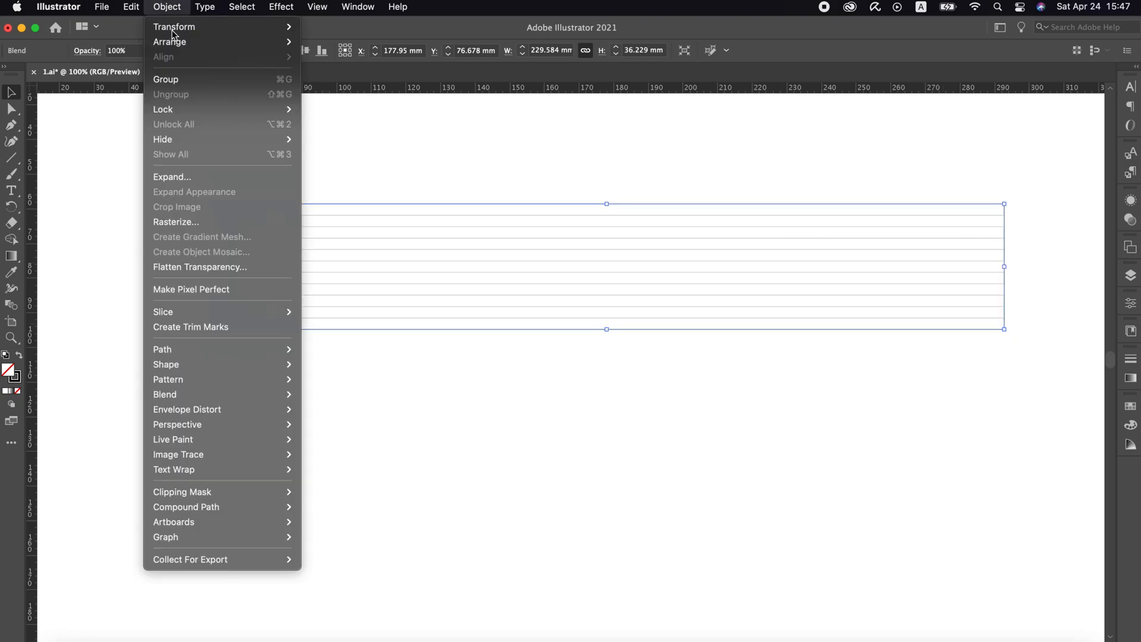
click(221, 176)
click(623, 422)
Draw two concentric circles, five and three line gaps tall, hanging from the first guide line, and group them into a ring
scroll(301, 237, up, 5)
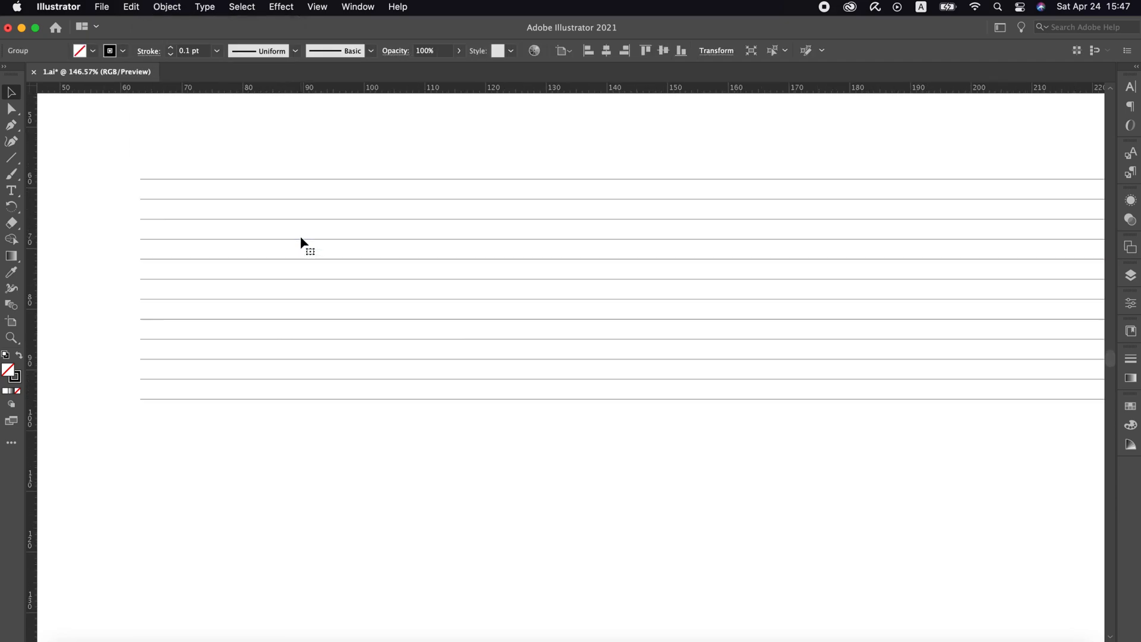
click(118, 137)
drag(13, 160, 62, 174)
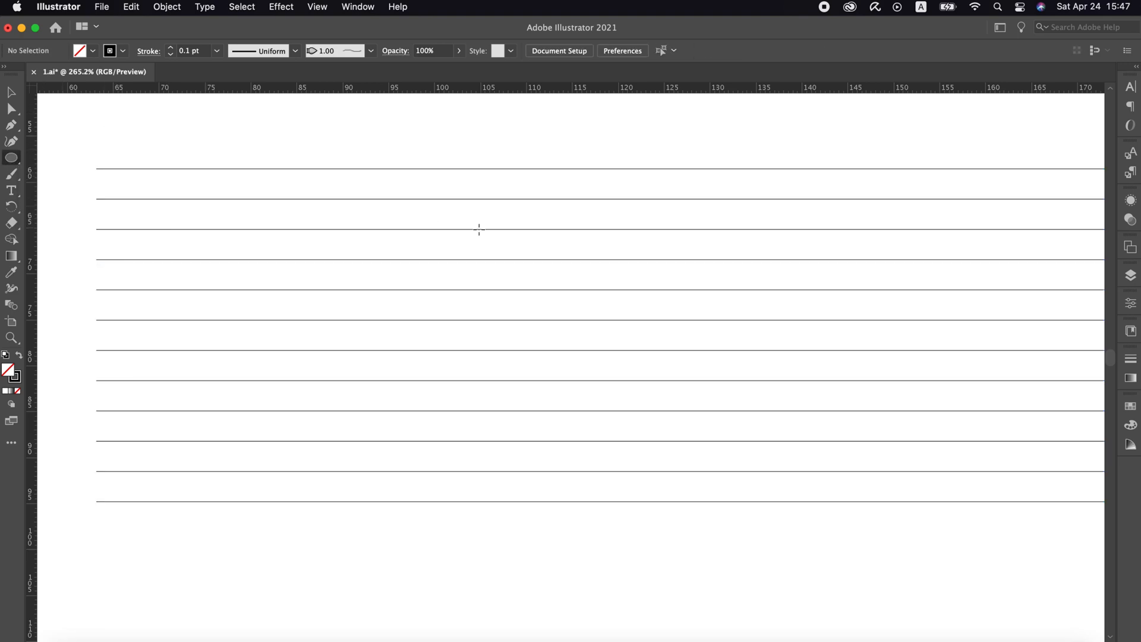
drag(508, 199, 553, 319)
key(v)
shift+click(595, 223)
key(super+g)
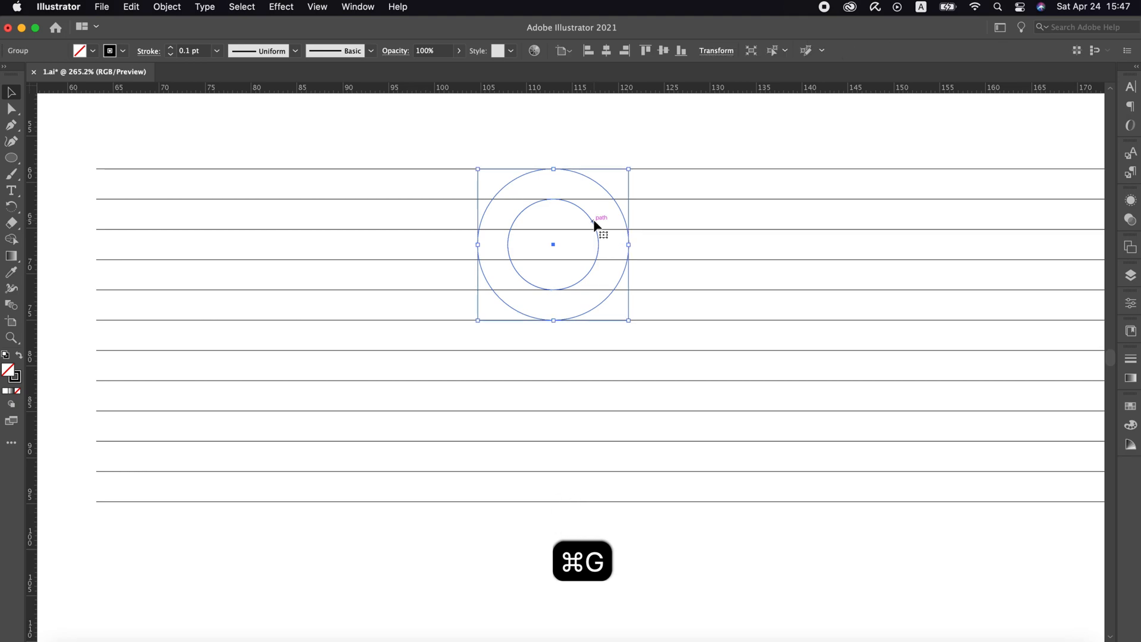
Duplicate the ring to the right, then cut the original ring down to its upper-left quarter arcs
drag(602, 226, 926, 227)
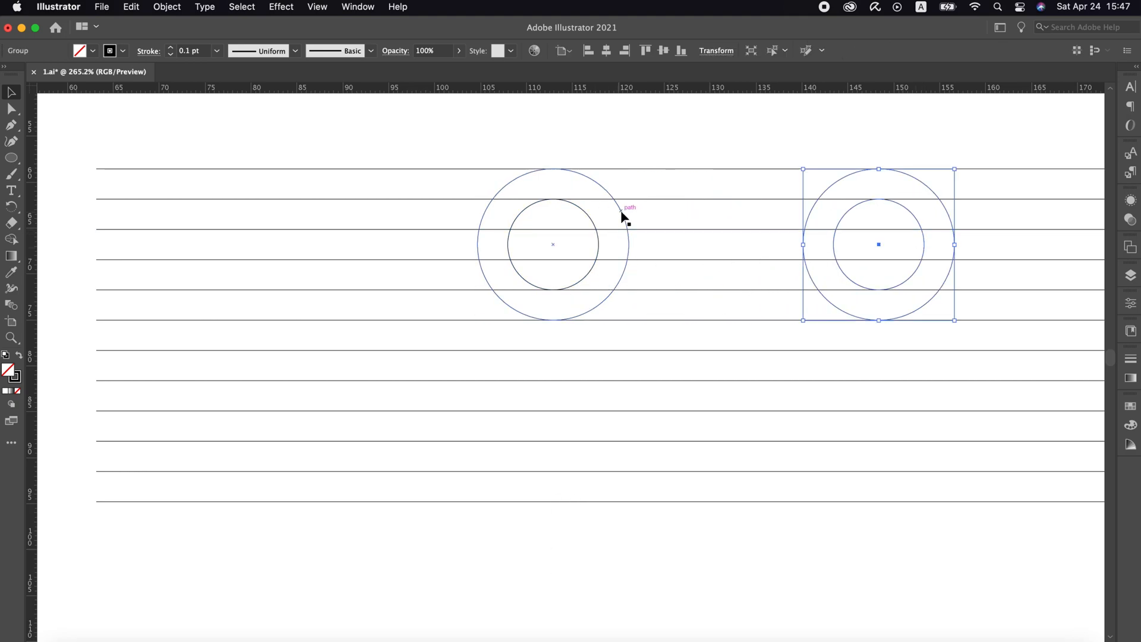
double_click(620, 216)
key(a)
drag(539, 356, 536, 351)
key(super+x)
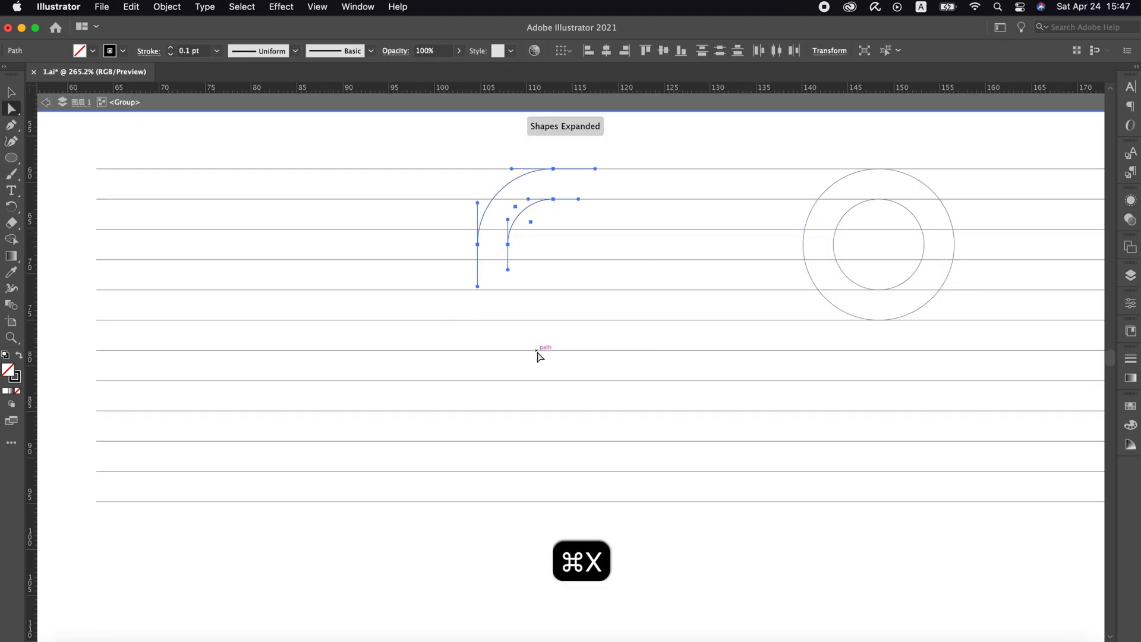
Join the ends of the two arcs into a closed shape and draw a stem rectangle about 3.3 by 18.1 mm beneath it
key(p)
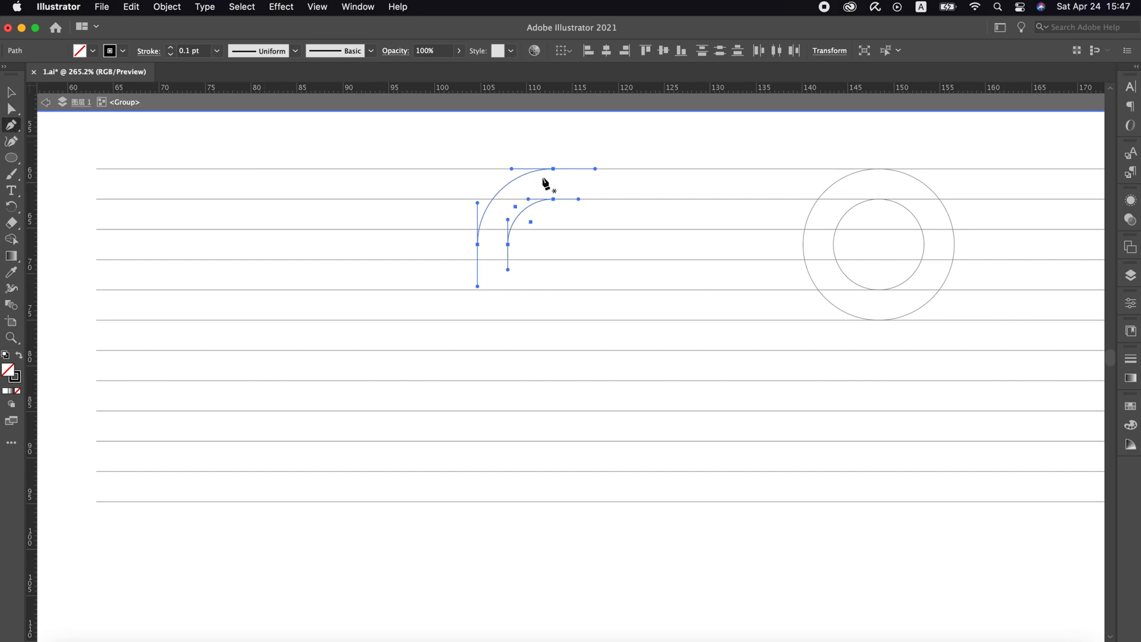
click(554, 169)
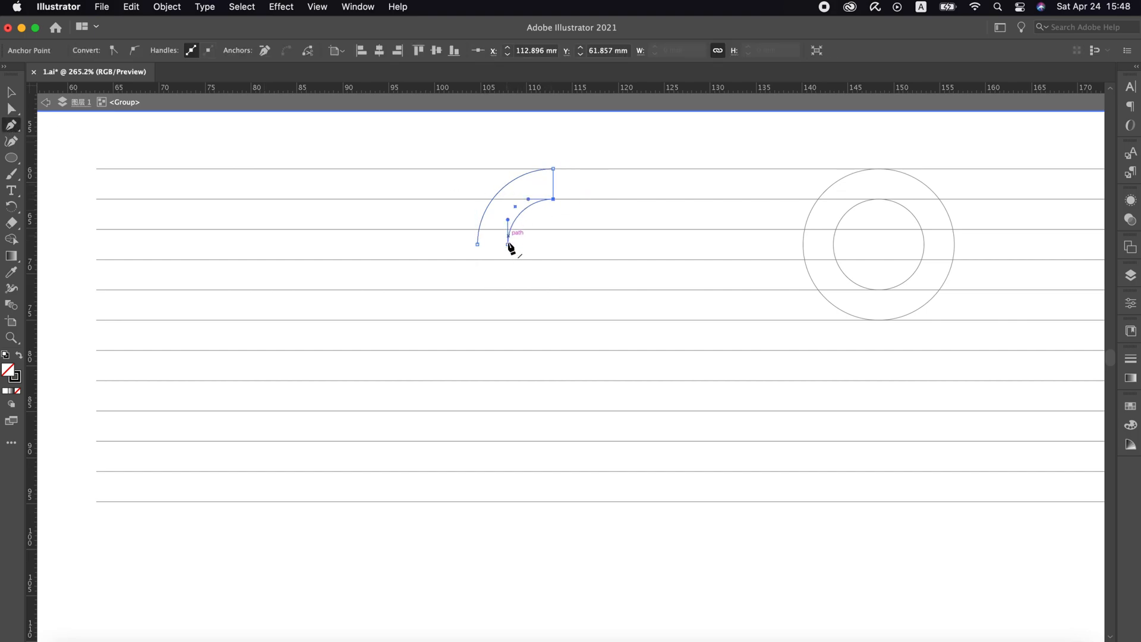
drag(3, 162, 56, 158)
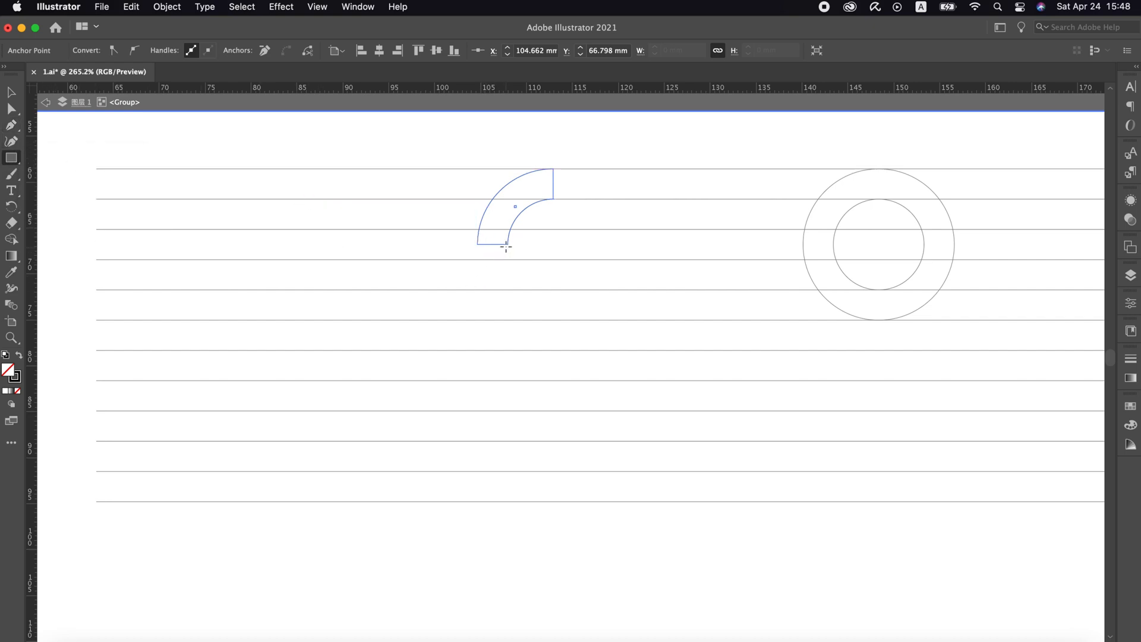
drag(508, 244, 476, 410)
key(v)
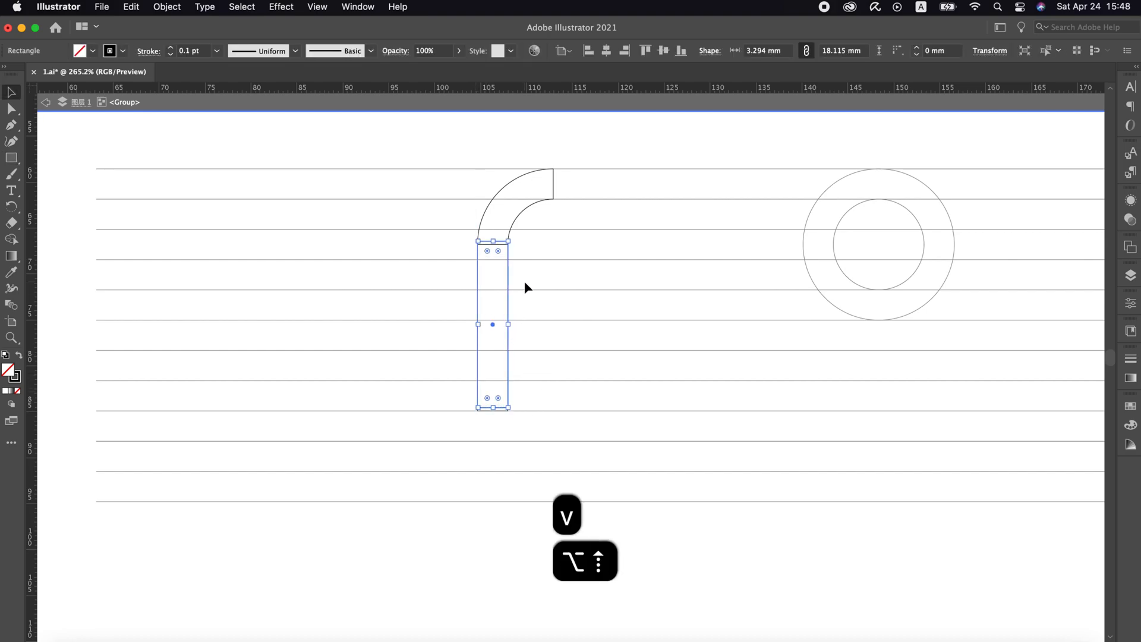
Place a copy of the stem rotated 90° as the f's crossbar below the fourth guide line, shortened to about 13.2 mm
drag(515, 247, 536, 259)
scroll(536, 259, right, 5)
scroll(536, 259, right, 3)
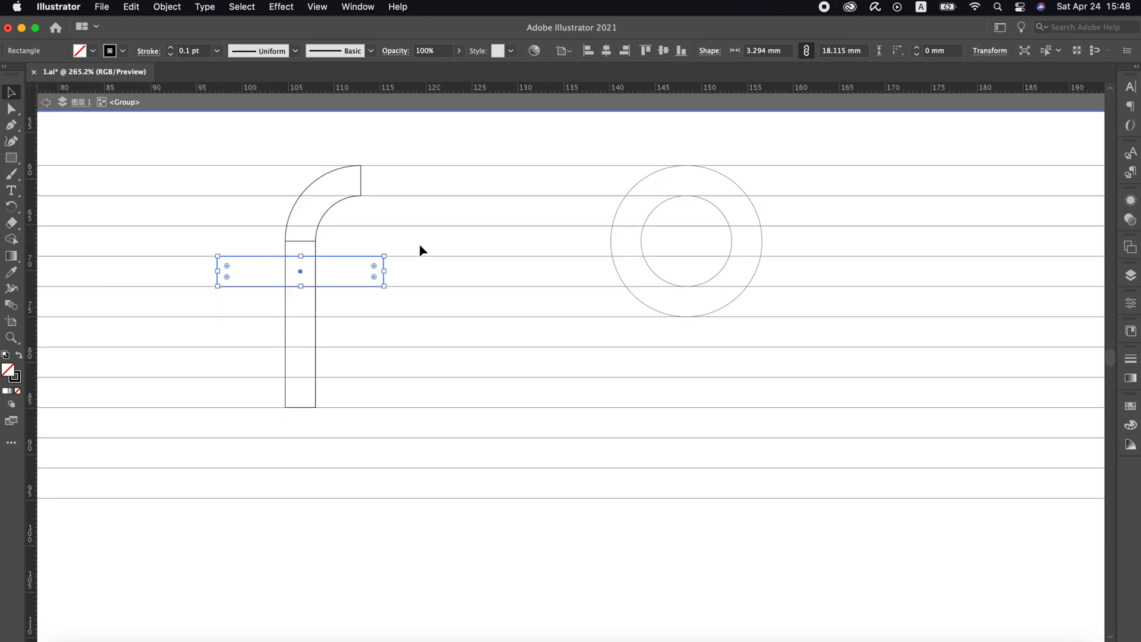
drag(389, 274, 362, 271)
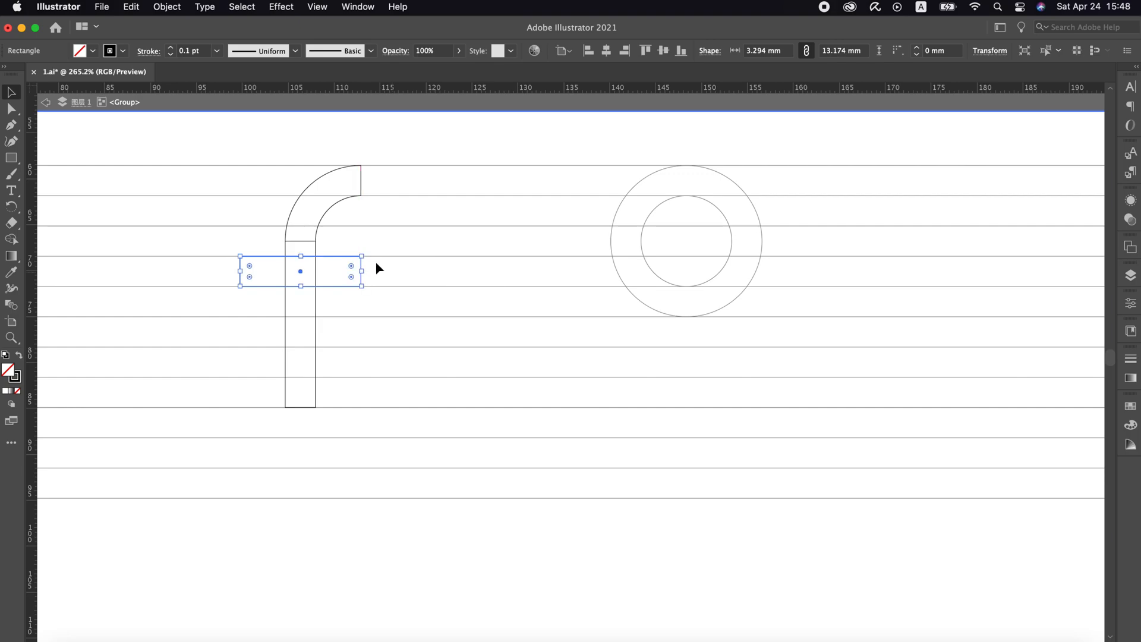
key(v)
click(414, 246)
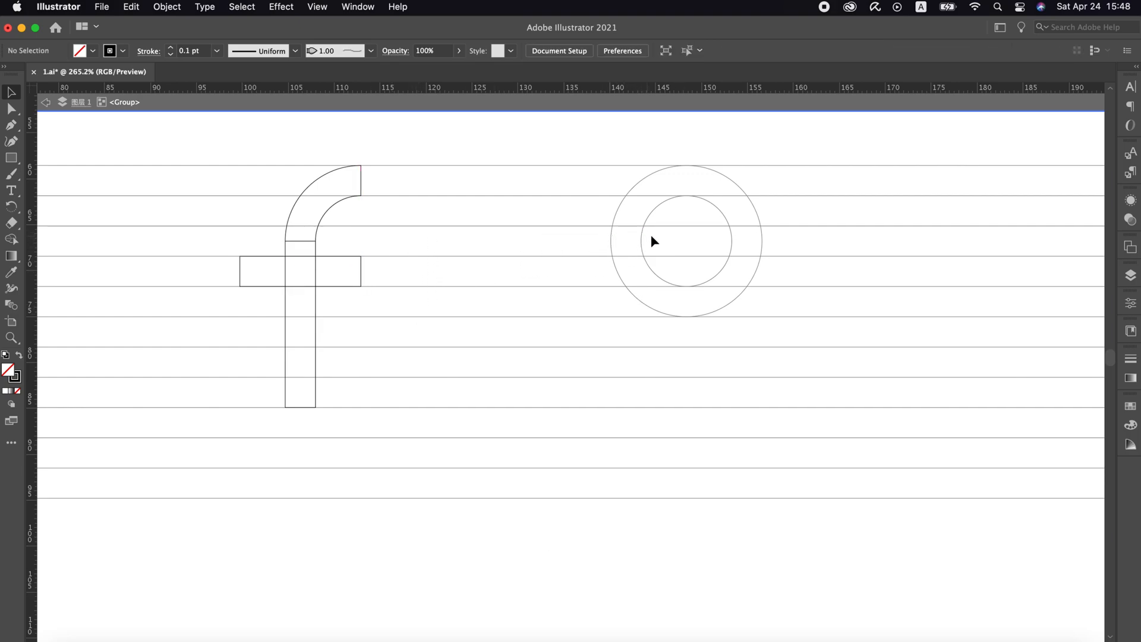
Move the ring beside the f so it spans from the crossbar's top to the stem's base, and ungroup the f
click(642, 238)
drag(642, 237, 434, 331)
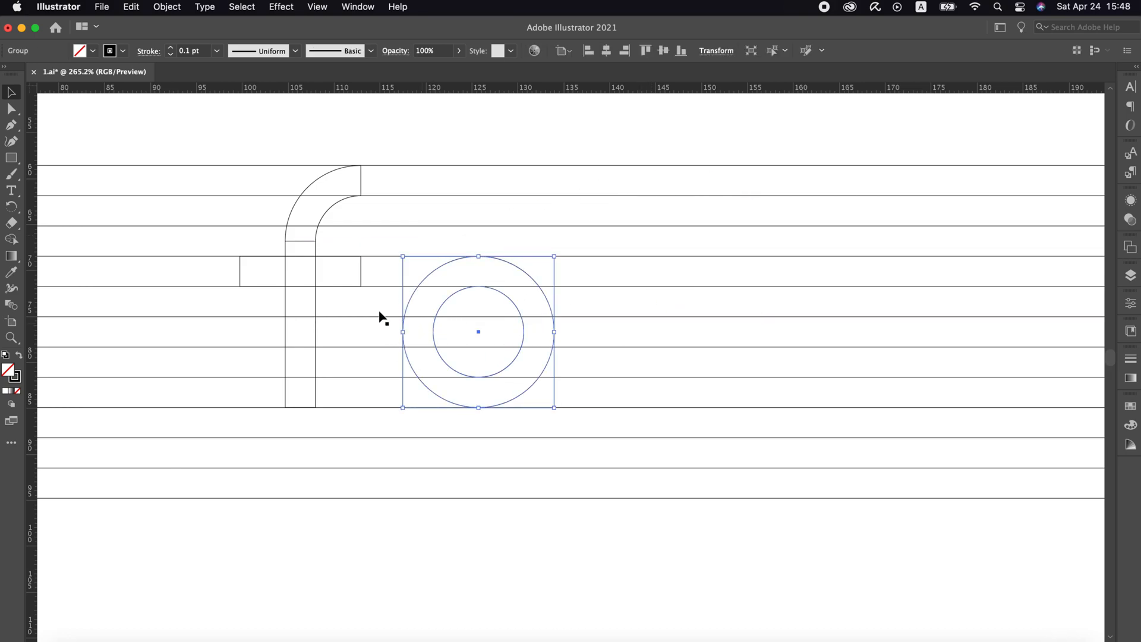
click(316, 250)
right_click(317, 251)
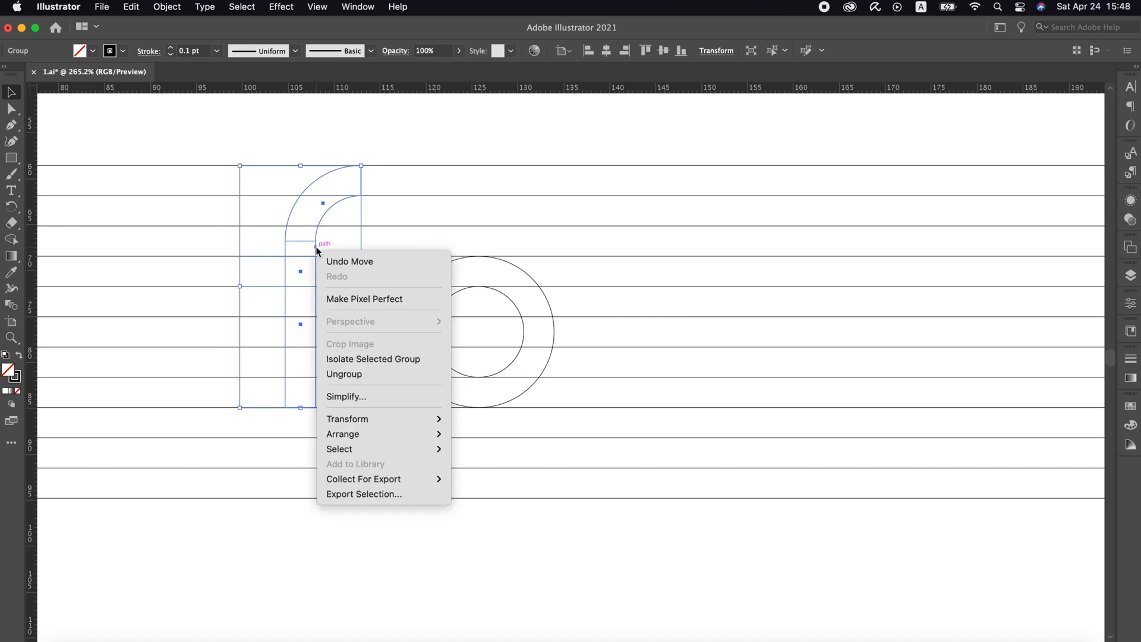
click(377, 375)
Build an r beside the ring from copies of the f's arc and stem, shortening the stem to about the letters' baseline
click(337, 219)
click(331, 221)
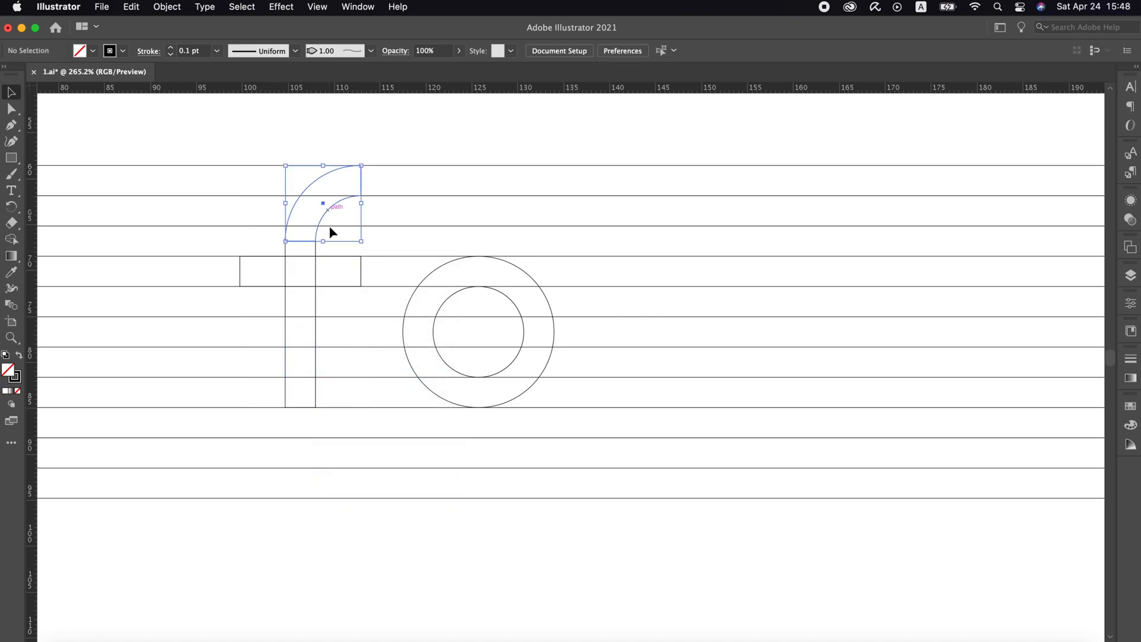
shift+click(313, 320)
drag(314, 319, 625, 324)
drag(646, 209, 628, 299)
click(612, 413)
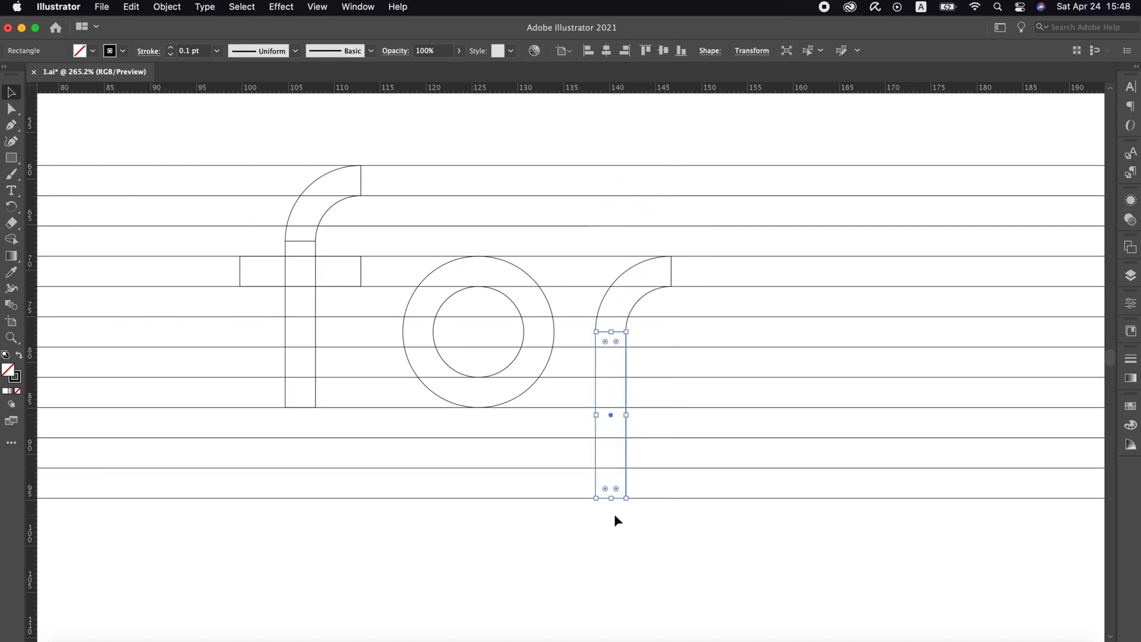
drag(612, 498, 611, 409)
click(654, 348)
Place a copy of the ring on the same guide lines to the right of the r
scroll(654, 348, right, 5)
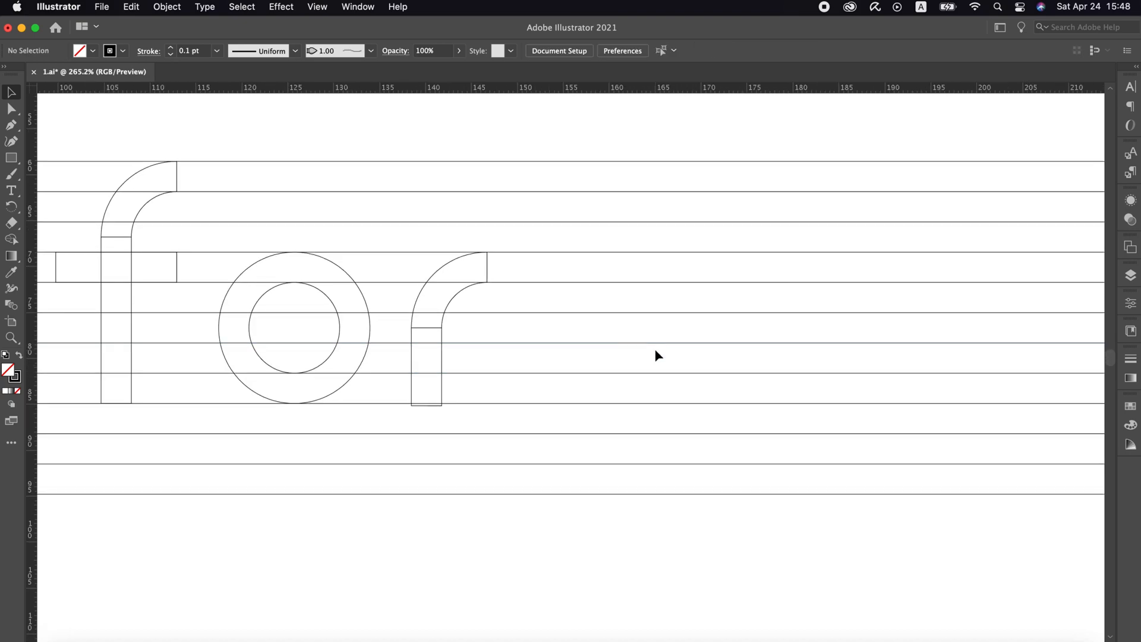
click(365, 297)
drag(359, 294, 705, 334)
Draw a one-gap-high bar over the new ring's upper-right quarter and a ring-wide bar between the next two guide lines below it
scroll(706, 334, right, 4)
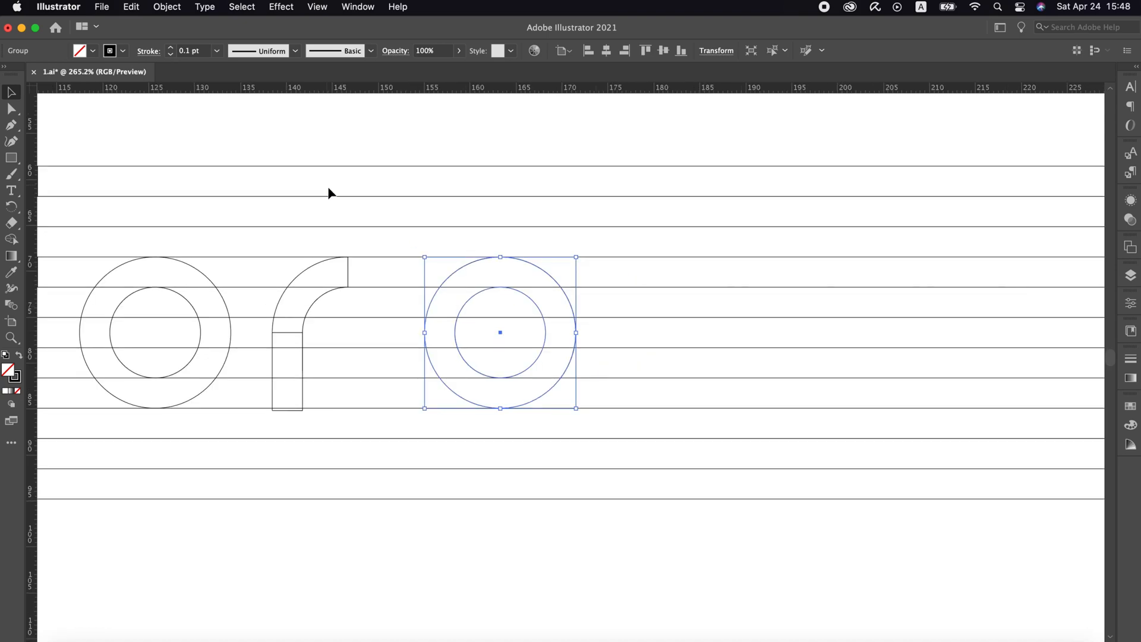
click(319, 204)
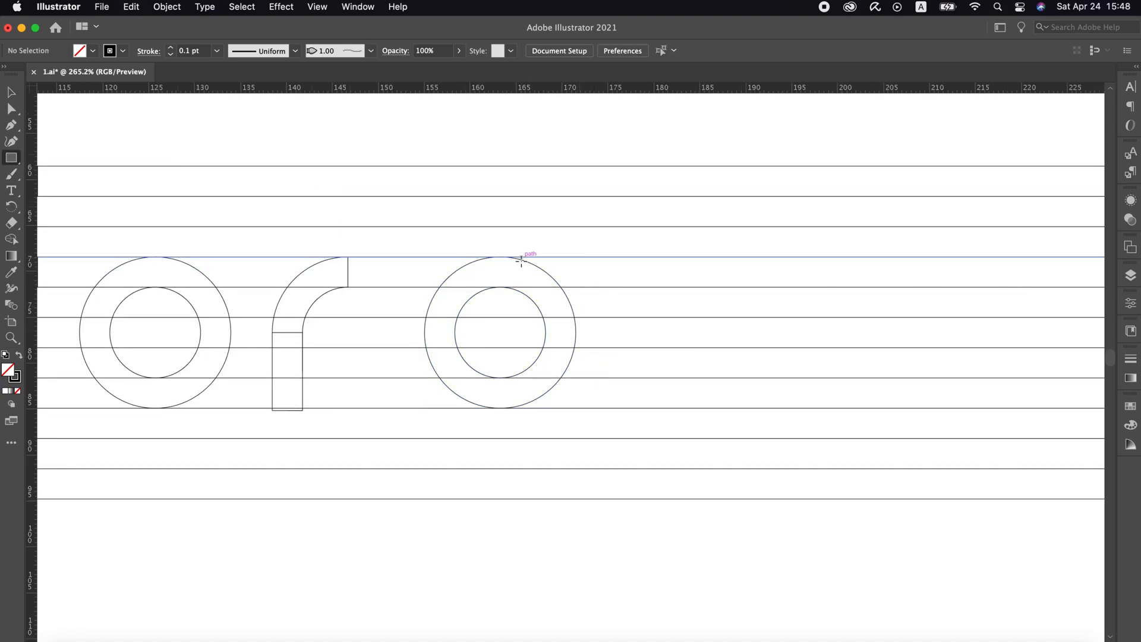
mouse_move(501, 287)
mouse_down()
mouse_move(544, 256)
mouse_move(575, 272)
mouse_move(560, 459)
mouse_move(425, 453)
mouse_up()
key(v)
click(580, 277)
Slant the lower bar by raising its right corners and lowering its left corners by half a line gap each
key(a)
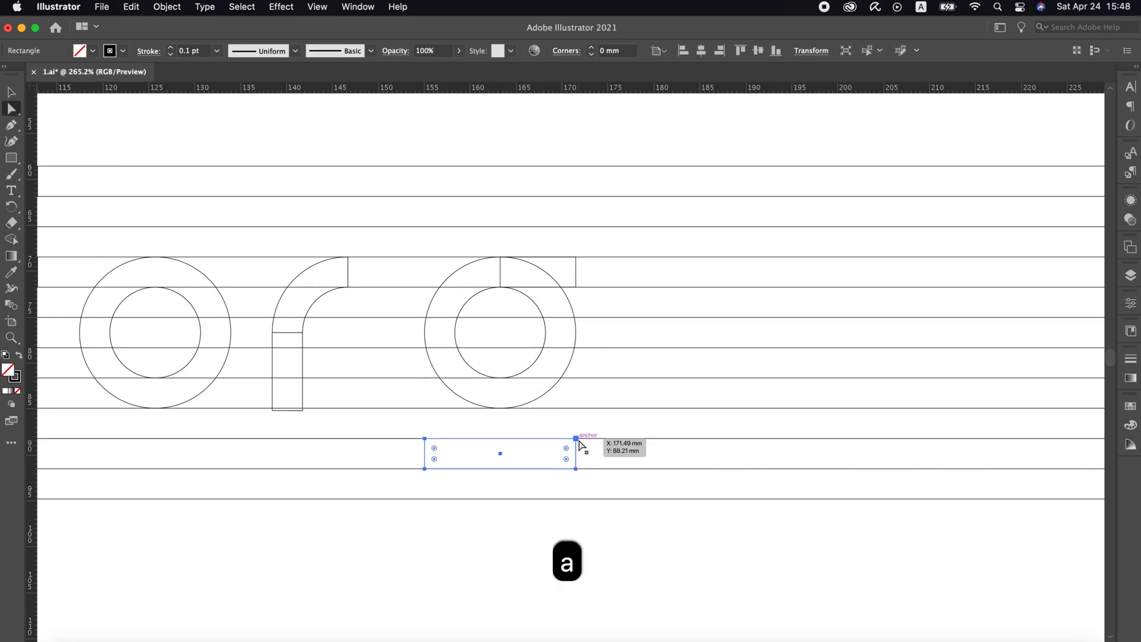
click(576, 438)
shift+click(576, 468)
drag(575, 468, 576, 453)
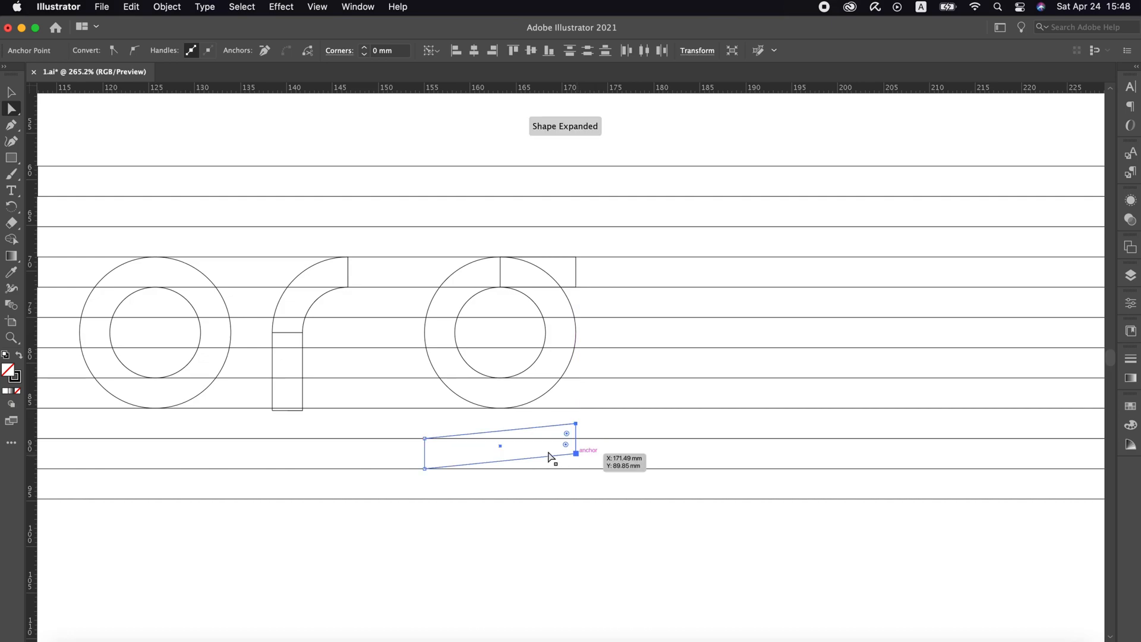
click(424, 438)
shift+click(424, 468)
drag(424, 469, 423, 488)
key(v)
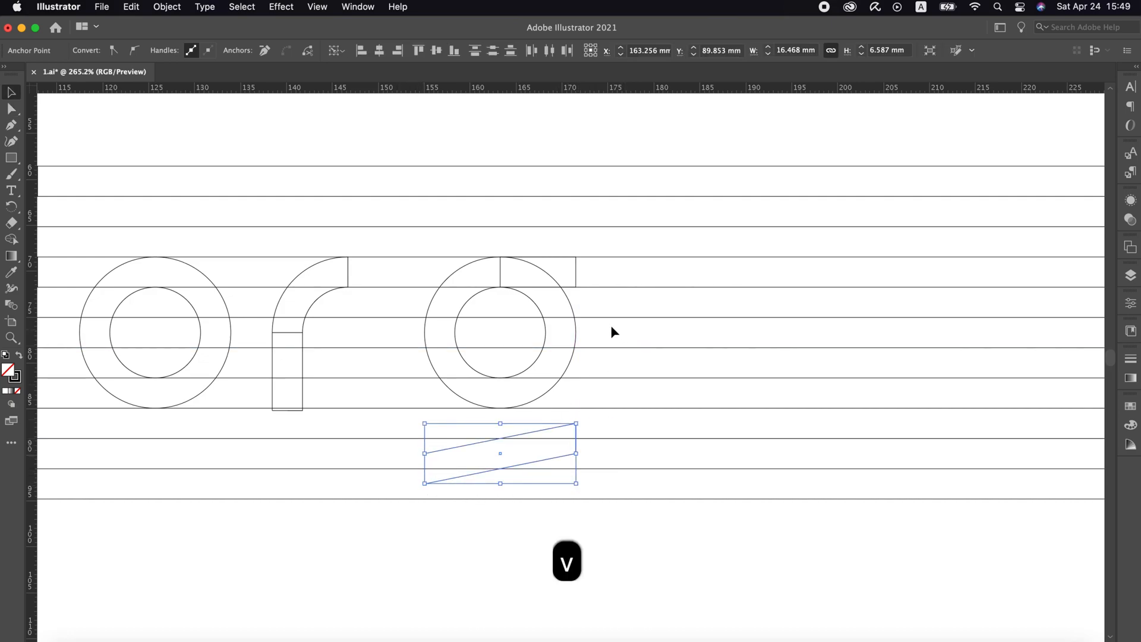
click(611, 325)
Copy the first ring to the right of the barred ring and draw a full-height vertical bar over the copy's right edge
drag(224, 300, 792, 321)
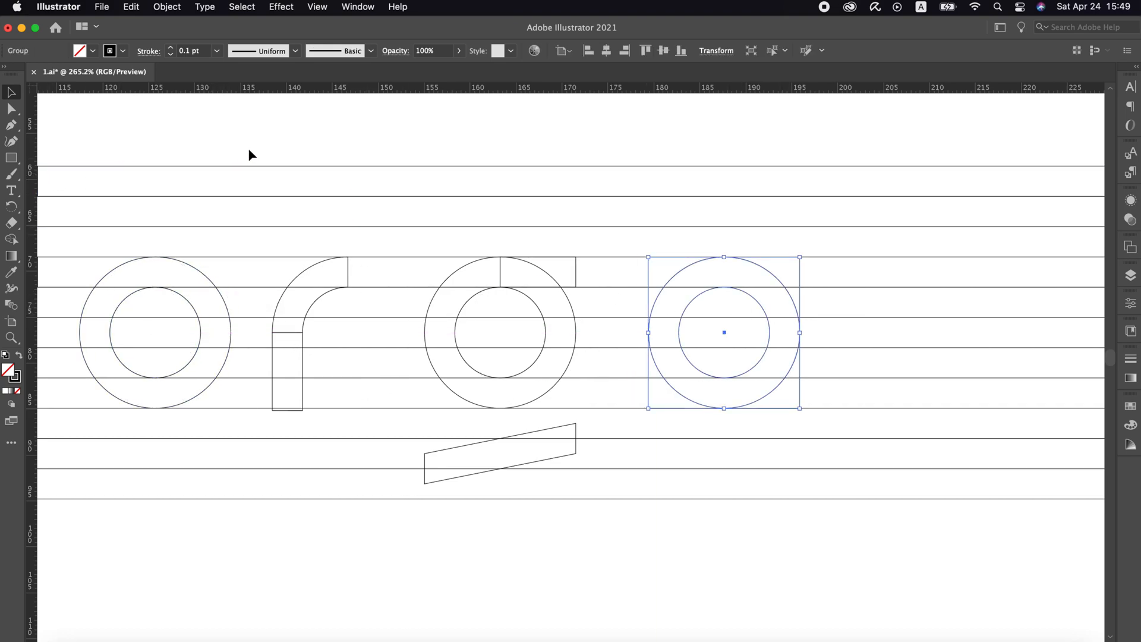
key(v)
click(123, 136)
click(11, 160)
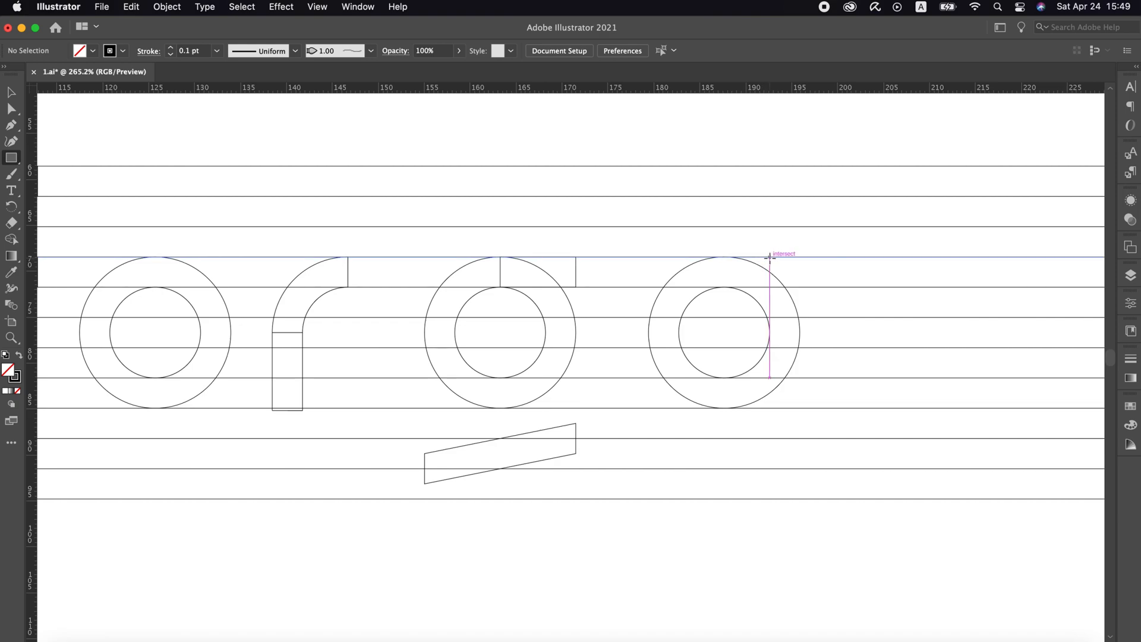
drag(769, 260, 799, 409)
key(v)
click(826, 295)
Place another copy of the ring to the right of the a shape and rotate it 45°
drag(700, 294, 883, 307)
scroll(883, 307, right, 5)
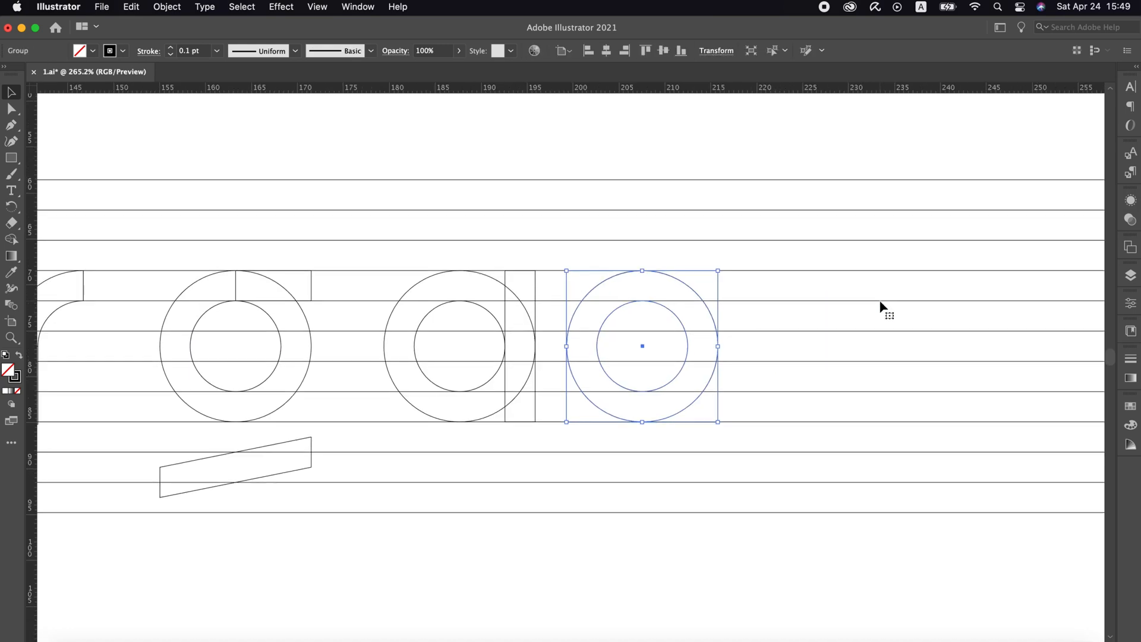
key(z)
click(638, 353)
key(v)
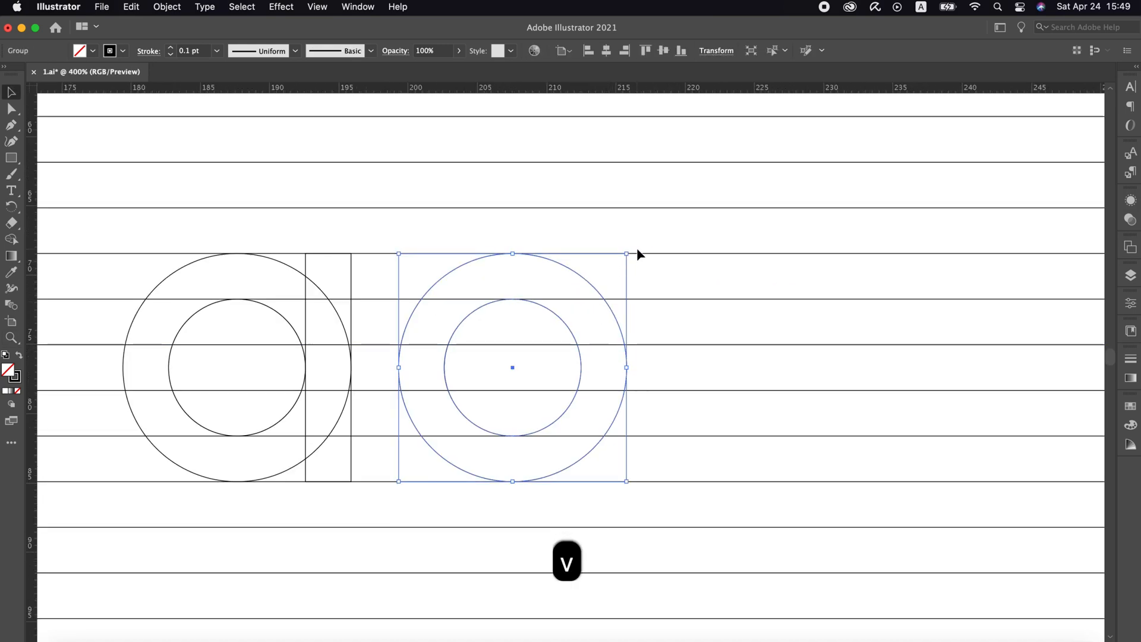
drag(631, 248, 663, 350)
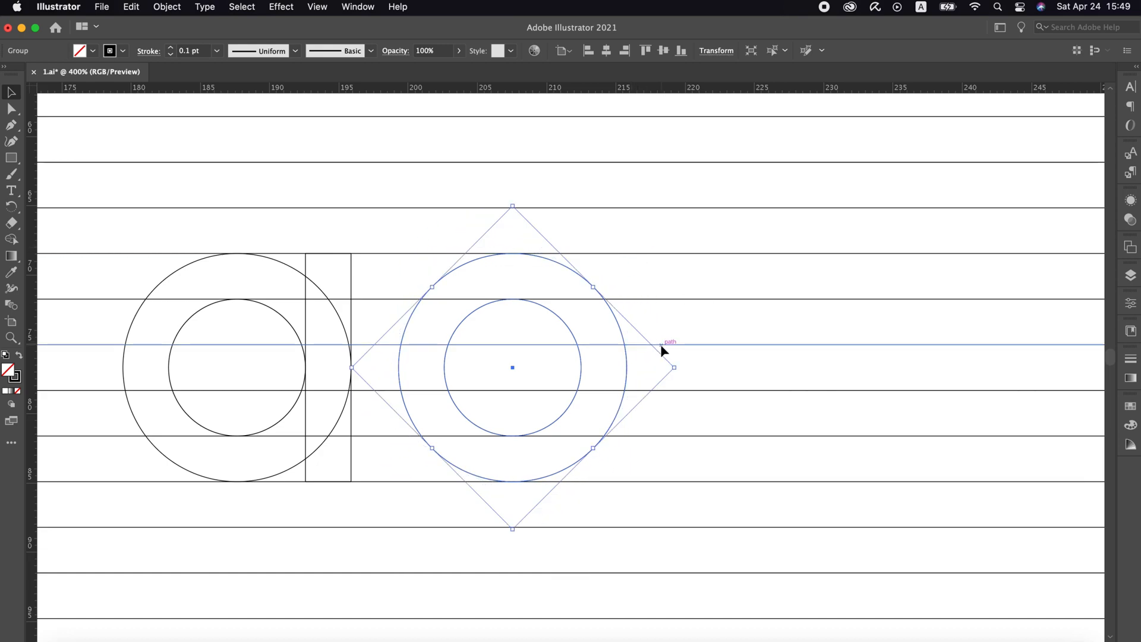
Add an anchor point at the rightmost point of both circles in the rotated ring
key(p)
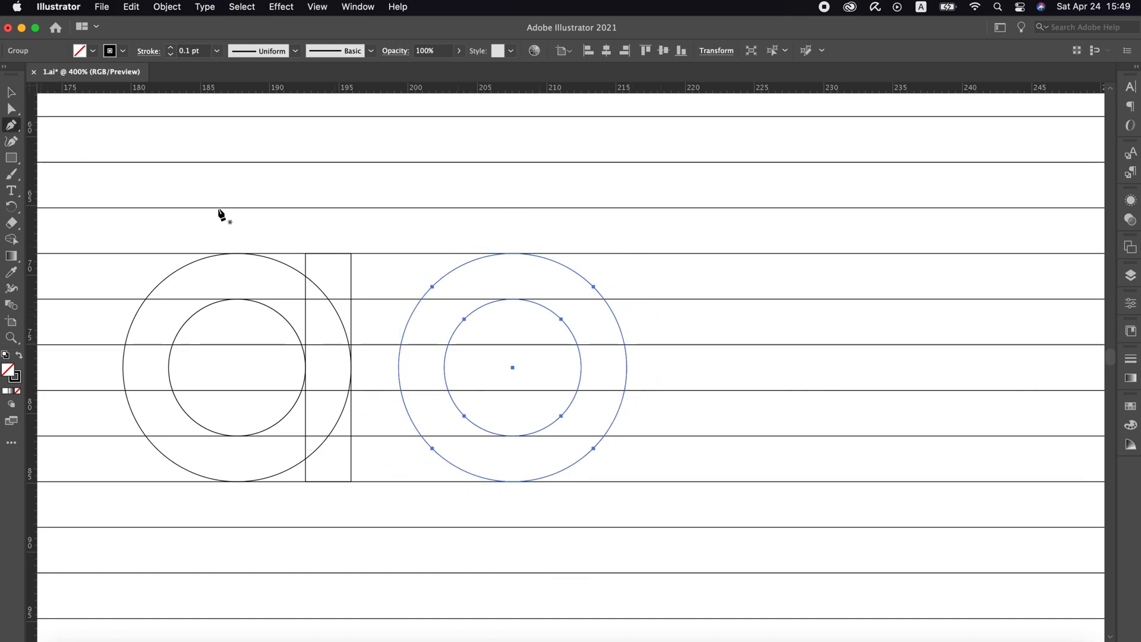
click(580, 367)
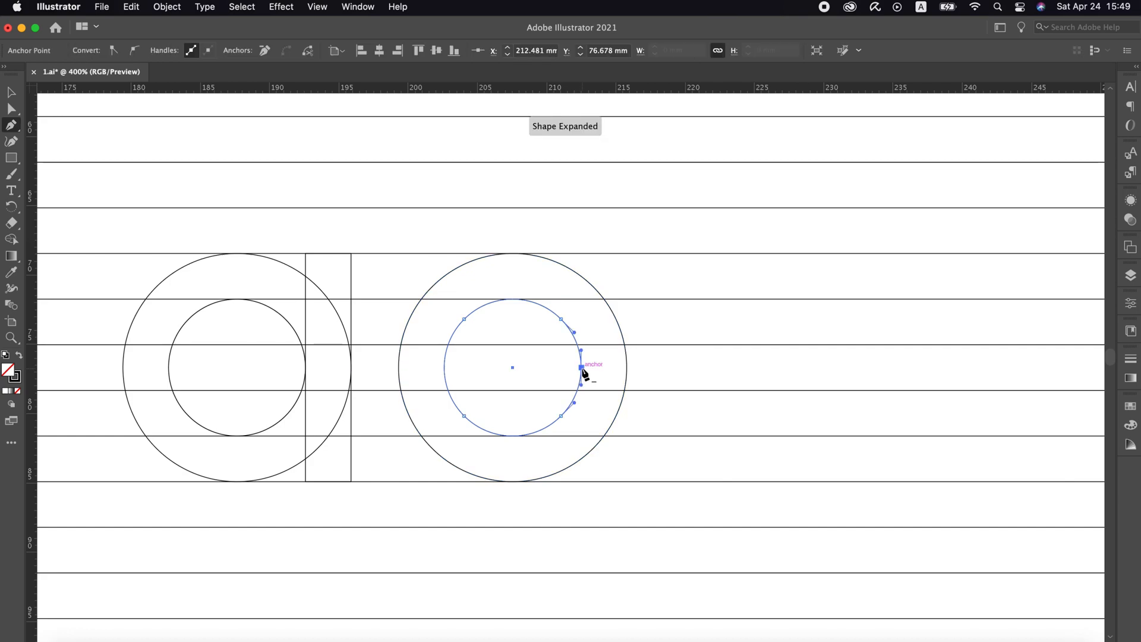
key(super+a)
key(v)
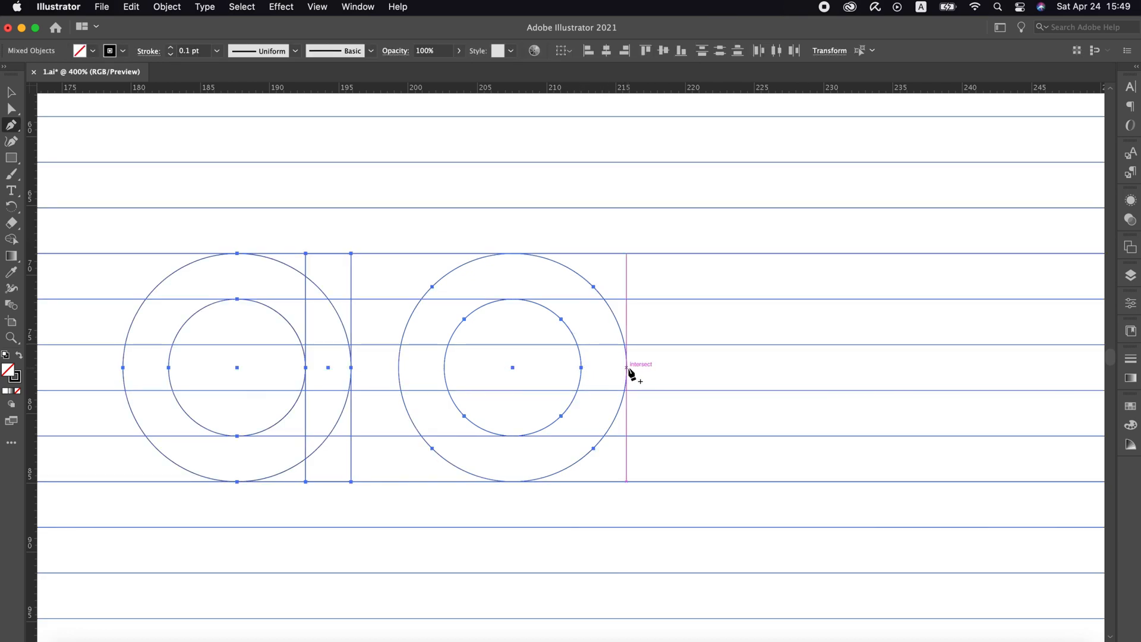
click(628, 370)
click(634, 382)
Cut away the short arc below the new right anchor on the outer and inner circles, opening the ring at its lower right
key(a)
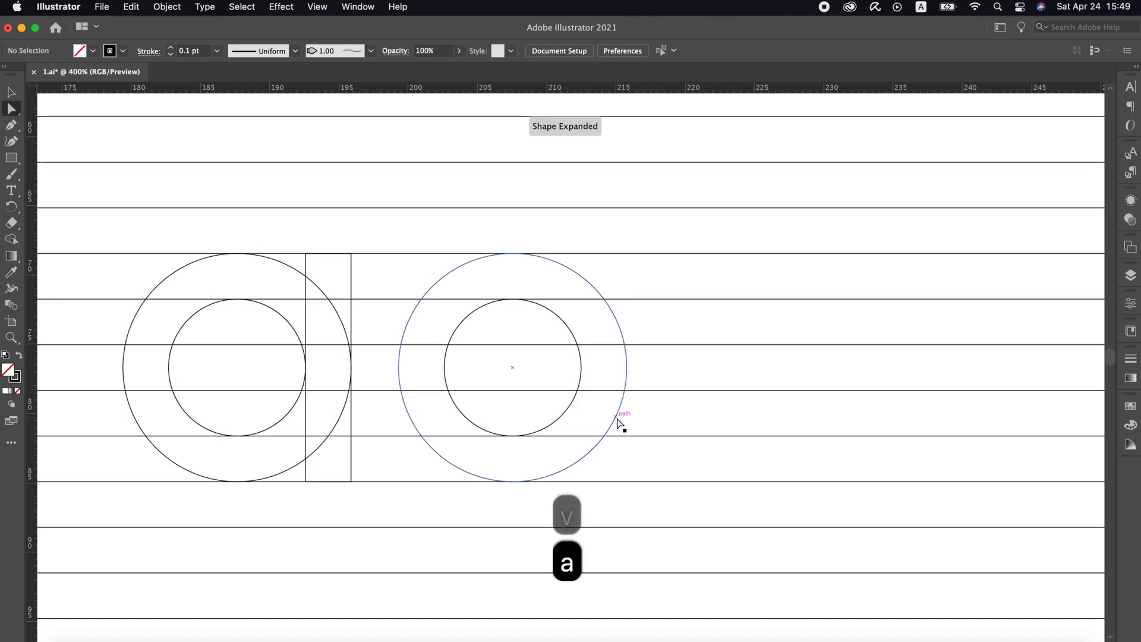
click(615, 409)
key(super+x)
drag(580, 404, 559, 399)
key(super+x)
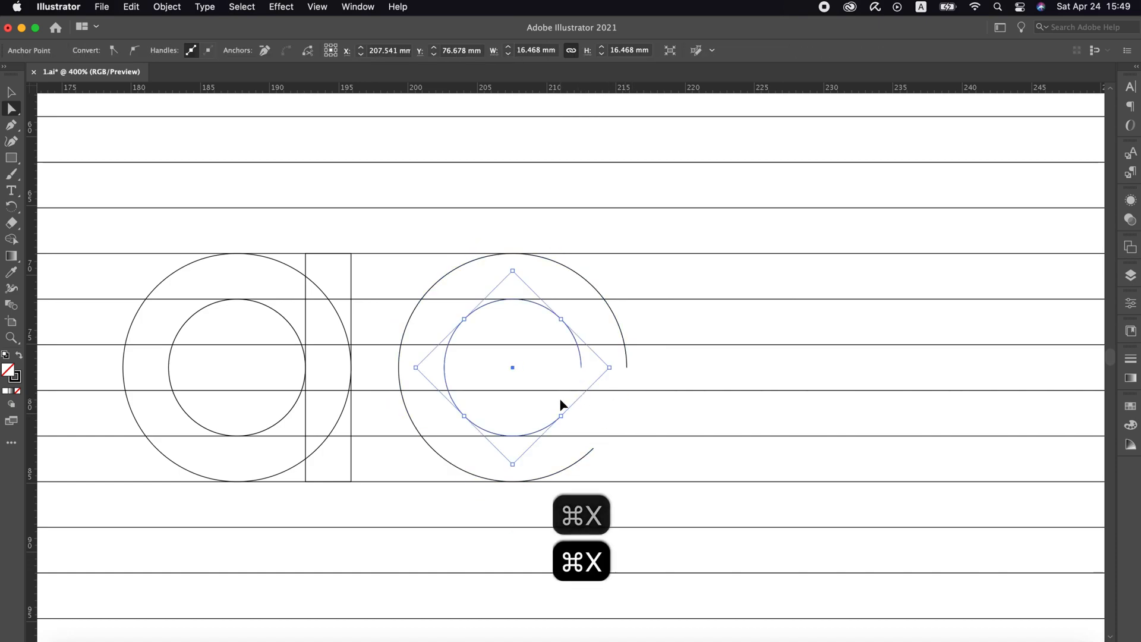
Extend the ring opening's upper ends straight down to the next guide line with the Pen tool and close both ends with straight edges
click(12, 125)
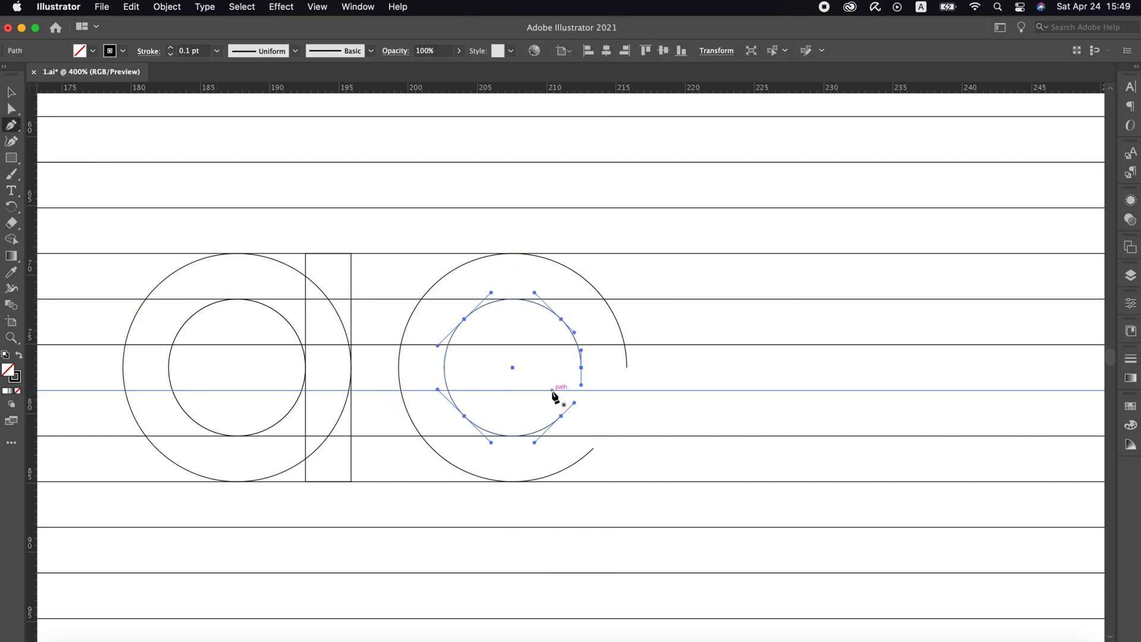
click(628, 369)
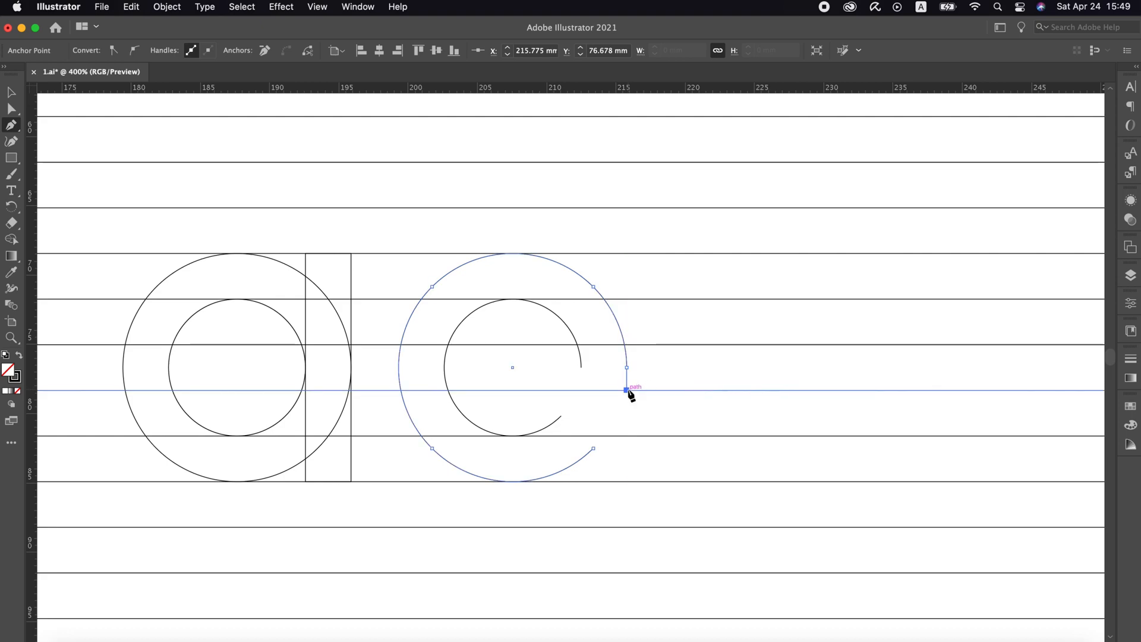
click(581, 390)
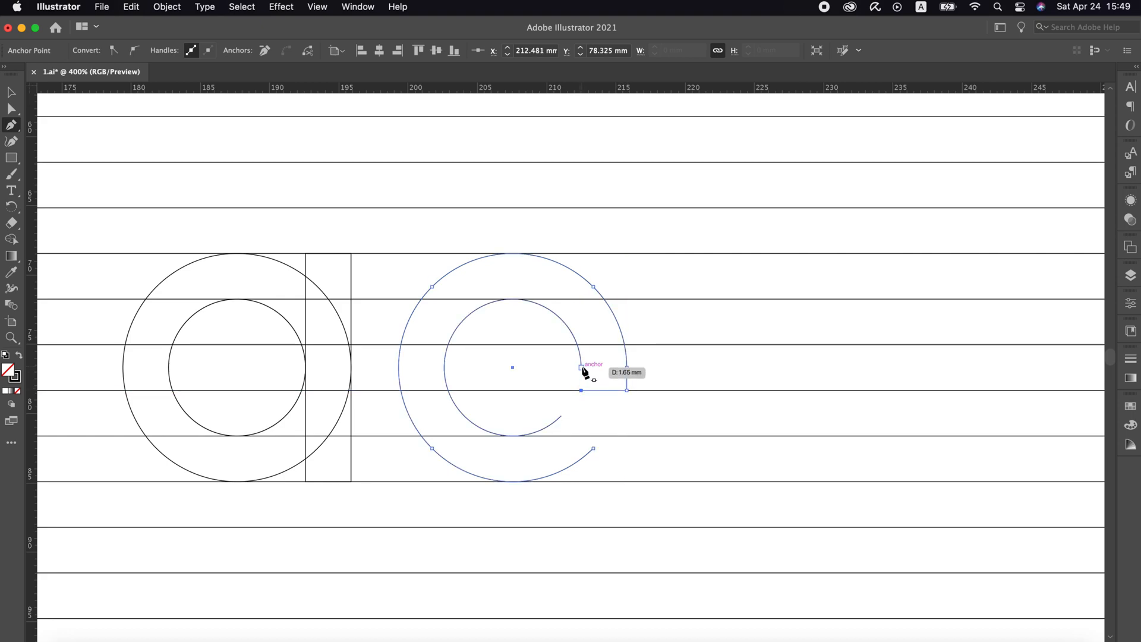
drag(561, 416, 587, 447)
click(592, 447)
key(v)
click(358, 335)
Draw a one-gap-high rectangular crossbar through the middle of the open ring, ending flush with the guide line under its upper end
click(11, 158)
drag(419, 345, 609, 390)
key(v)
click(674, 333)
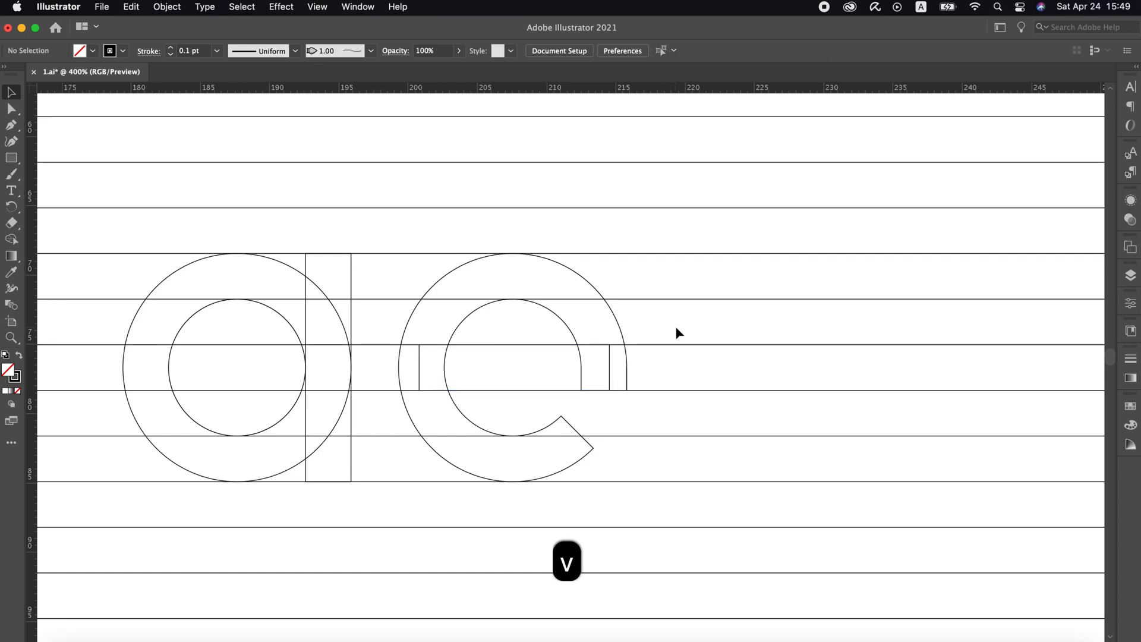
Place two ring copies right of the e shape, overlapping each other by one stroke width, and group them
key(z)
alt+click(606, 364)
key(v)
drag(307, 335, 889, 337)
key(z)
click(850, 364)
key(v)
shift+click(781, 308)
key(super+g)
Isolate the group and cut off the lower halves of both overlapping rings, leaving two arches
double_click(478, 288)
key(a)
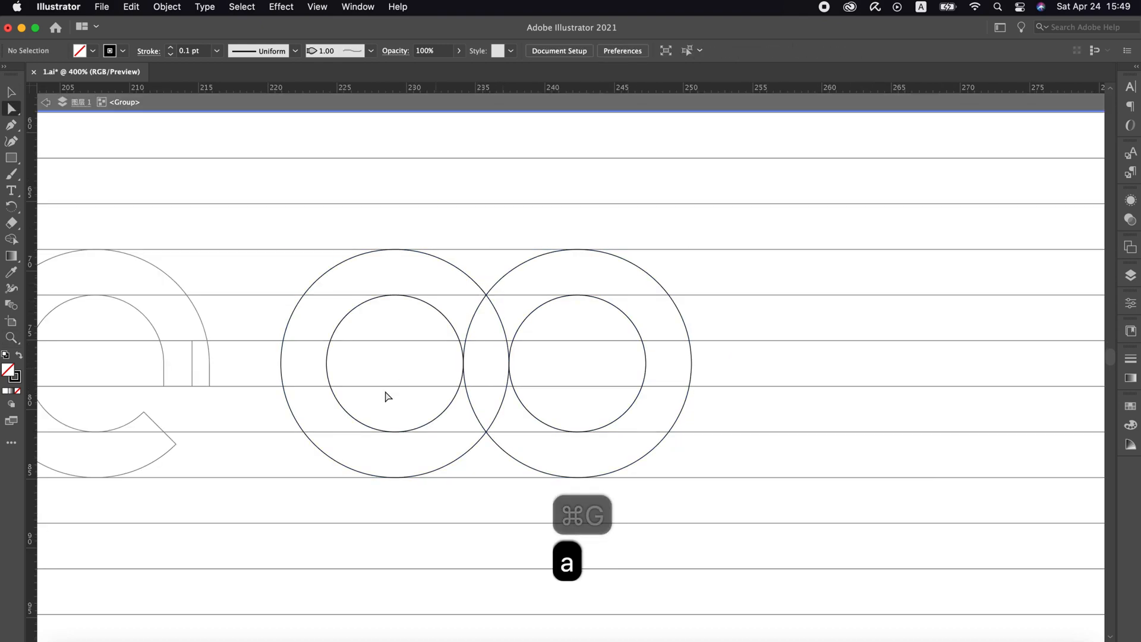
drag(416, 423, 354, 525)
key(super+x)
drag(586, 420, 535, 502)
key(super+x)
Draw a rectangular leg beneath the twin arches, repeat the duplication for the remaining arch ends, and leave the group
click(13, 158)
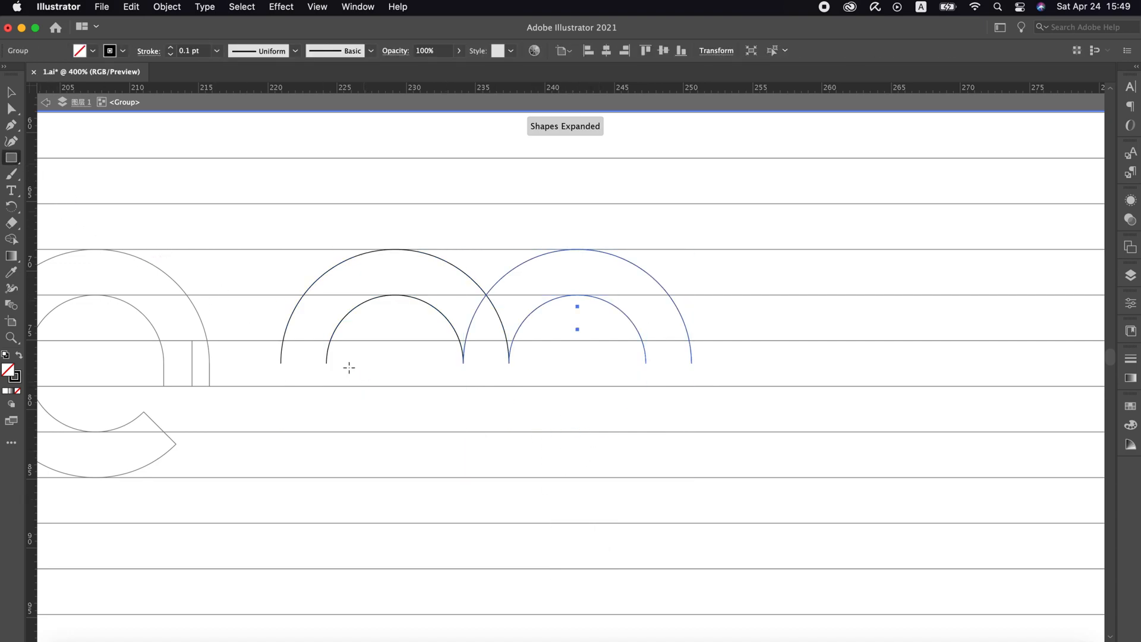
drag(327, 362, 509, 438)
key(v)
click(359, 442)
key(super+d)
double_click(586, 372)
Extend the left ends of all horizontal guide lines past the f shape, making the lines about 265 mm long
key(z)
alt+click(331, 400)
alt+click(324, 395)
alt+click(324, 395)
click(374, 342)
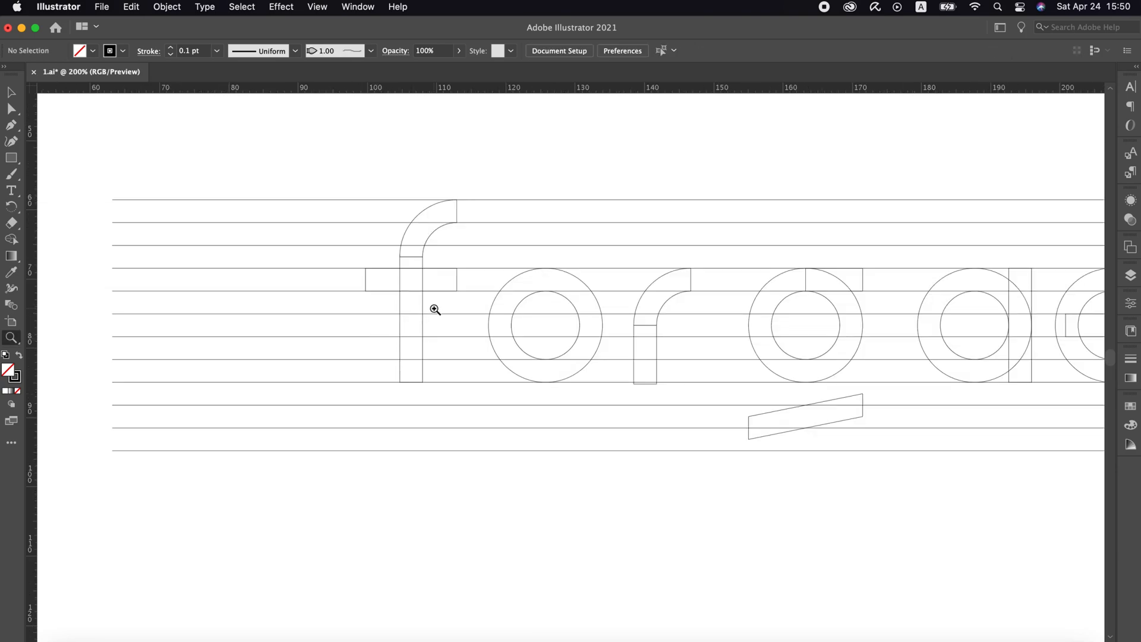
key(z)
scroll(394, 333, down, 2)
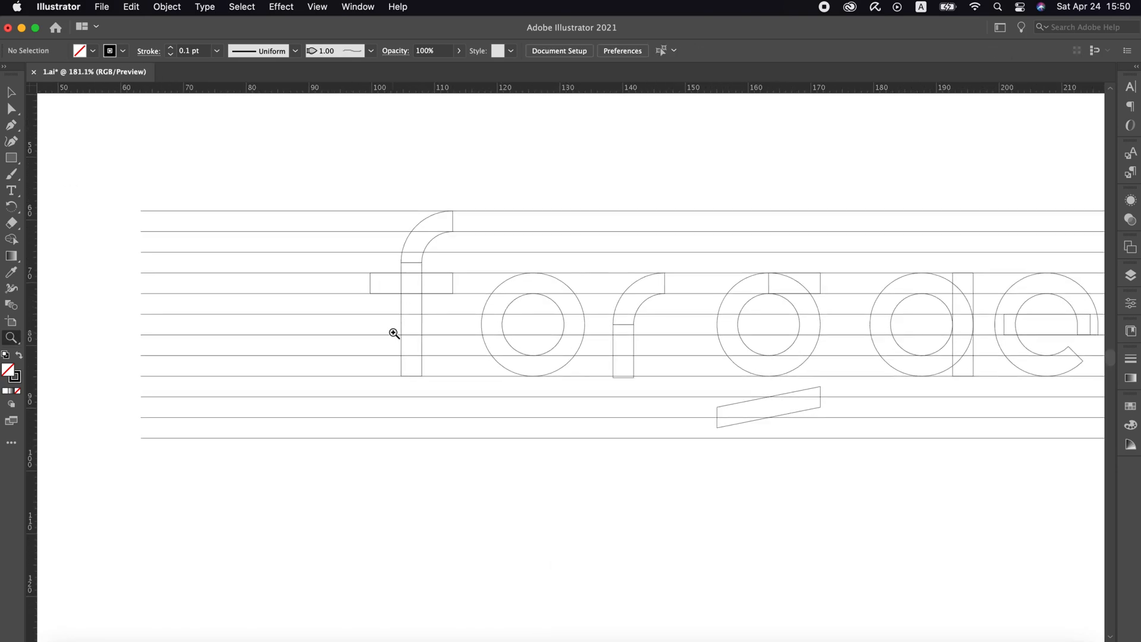
scroll(394, 334, left, 5)
key(v)
key(a)
drag(420, 171, 146, 441)
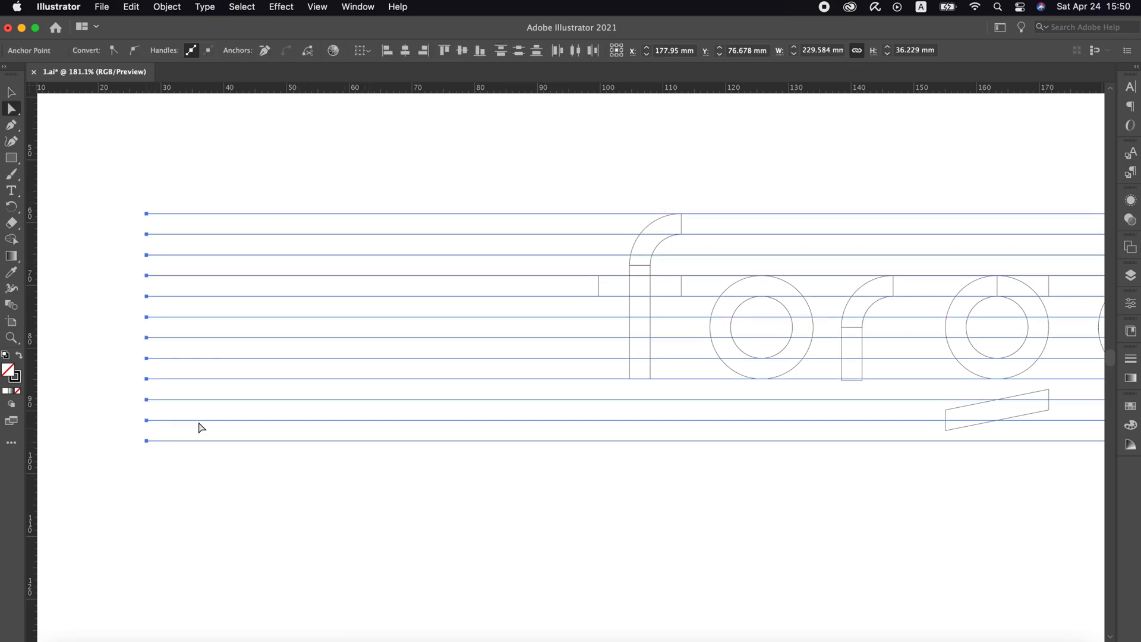
click(669, 169)
Copy the o ring to the empty space left of the f and stack two rings vertically, overlapping by one stroke width
drag(782, 307, 483, 300)
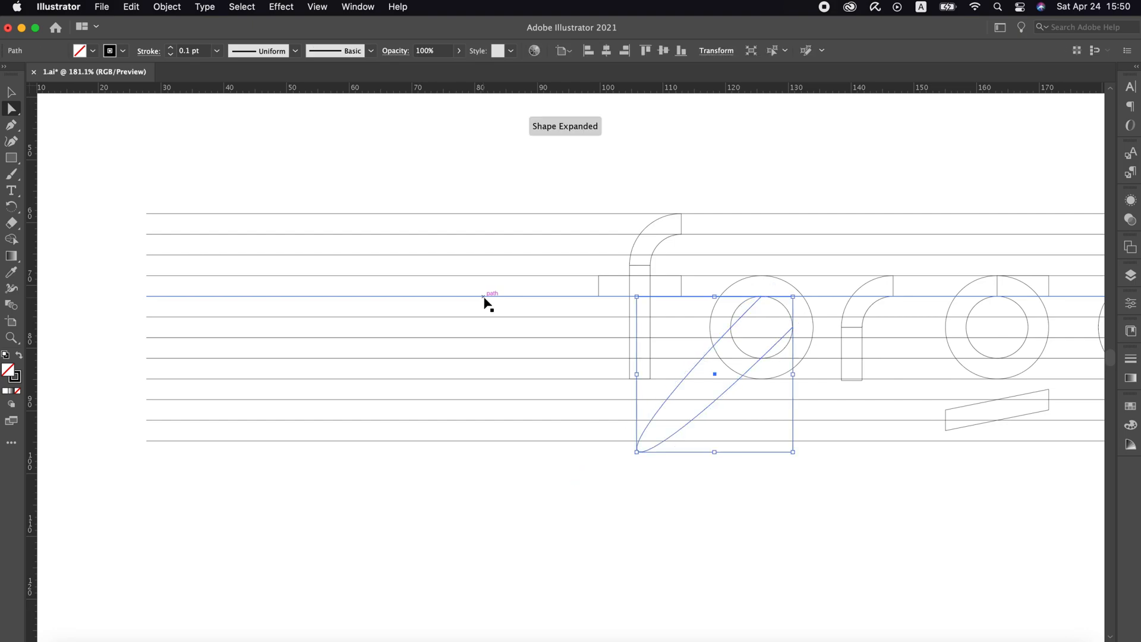
key(super+z)
key(v)
drag(811, 304, 446, 270)
key(z)
click(591, 329)
key(v)
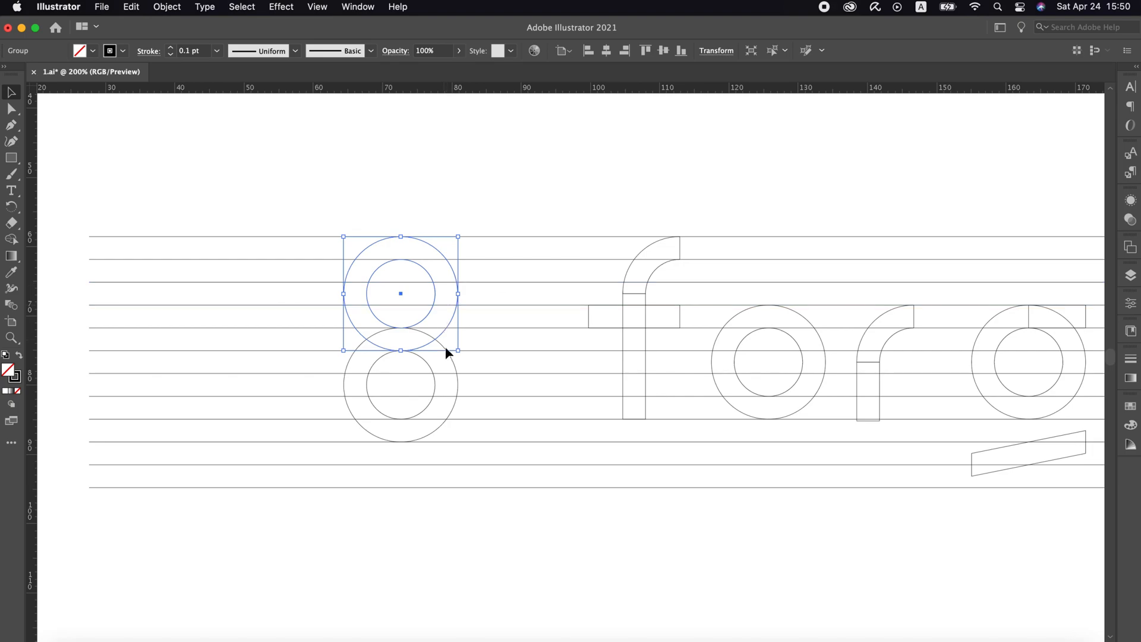
Copy the stacked ring pair to its left with a one-stroke overlap and group all four rings
shift+click(449, 355)
drag(449, 355, 357, 355)
key(z)
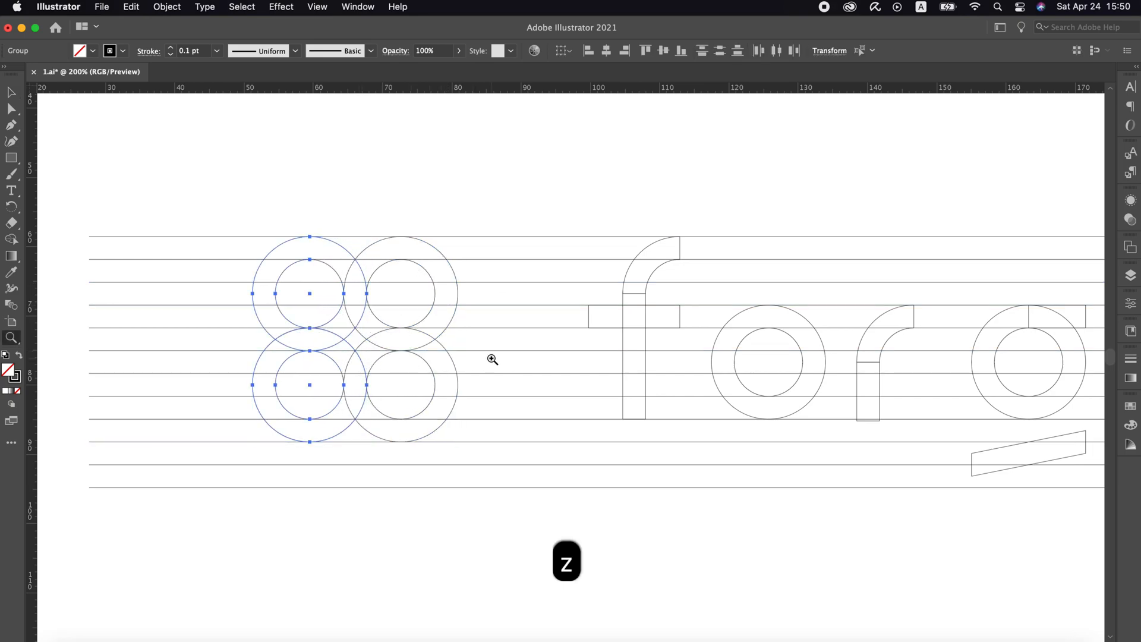
click(491, 359)
scroll(475, 339, left, 3)
scroll(476, 339, up, 1)
key(v)
shift+click(452, 288)
shift+click(432, 348)
key(super+g)
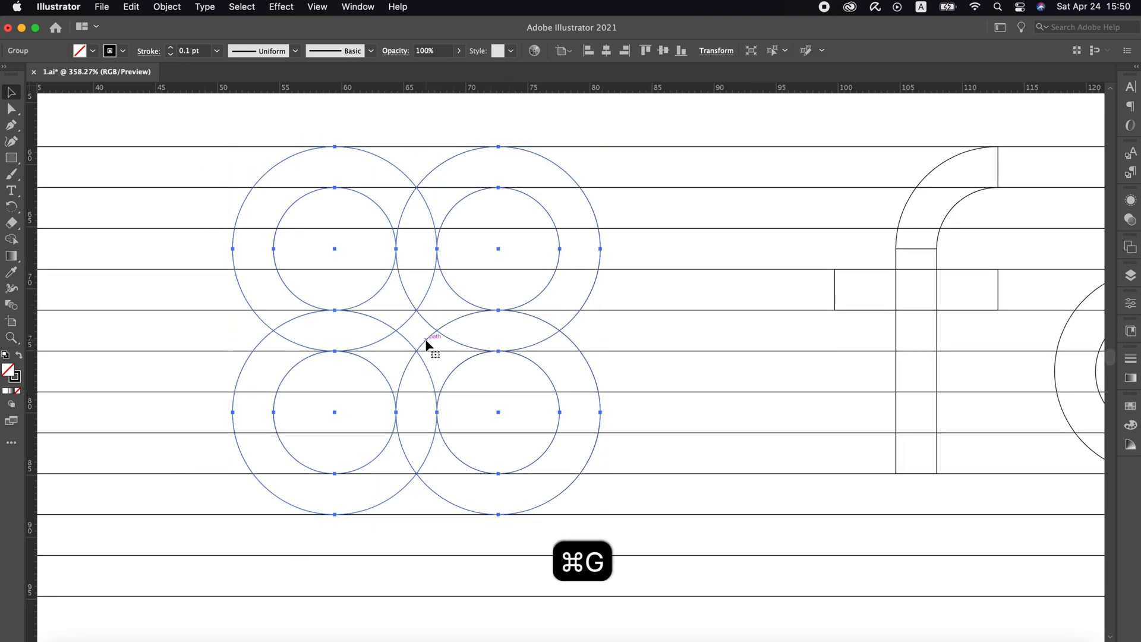
Isolate the group and cut away the lower halves of both upper rings and the upper half of the lower-left ring
double_click(426, 346)
key(a)
drag(337, 278, 312, 386)
key(super+x)
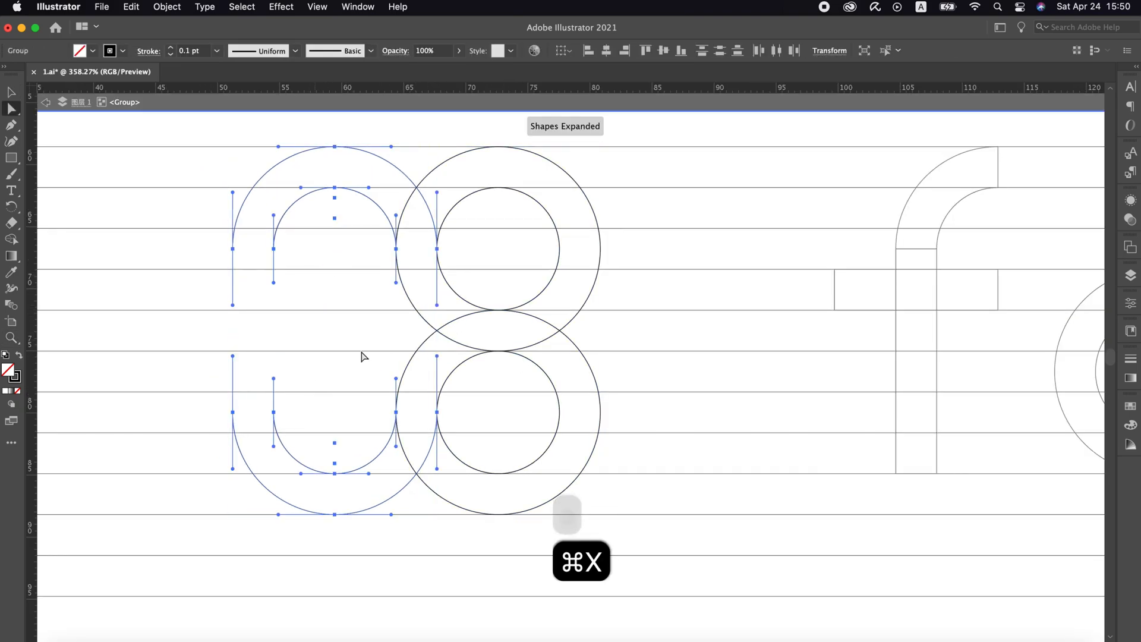
key(v)
double_click(445, 279)
key(a)
drag(519, 273, 484, 375)
key(super+x)
key(v)
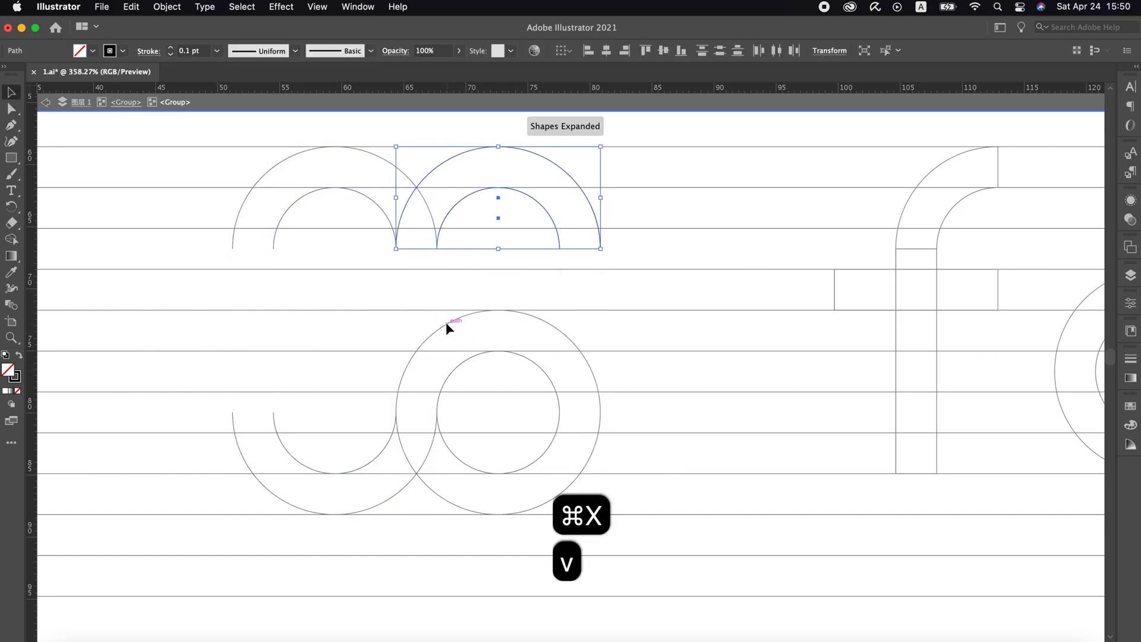
Cut away the facing inner quarters of the two upper arches, keeping only their outer corner arcs
double_click(450, 327)
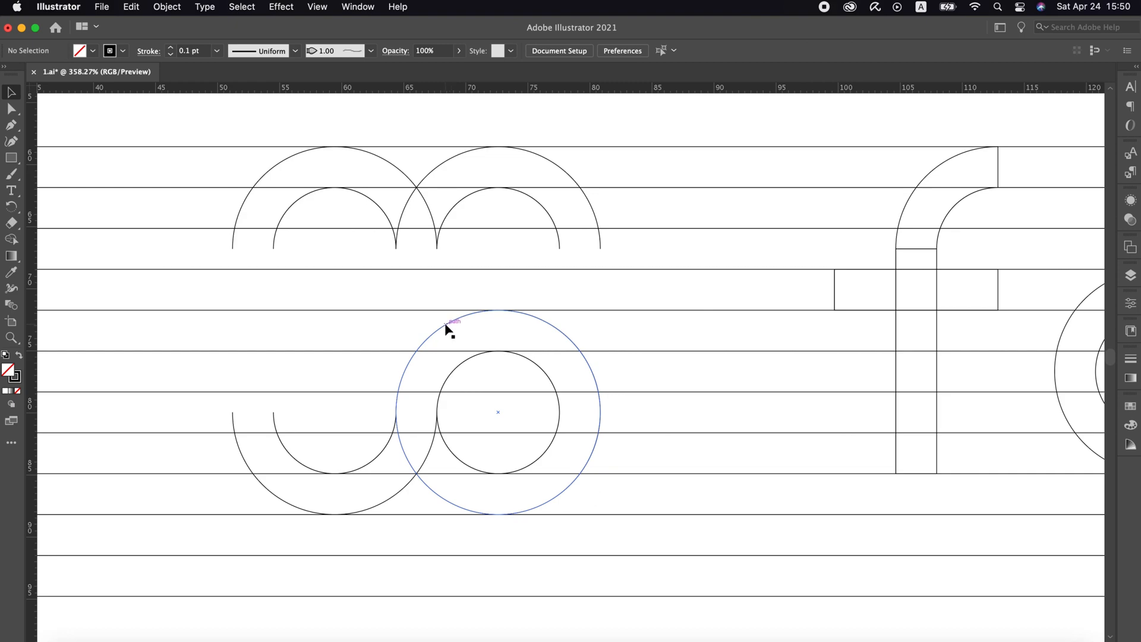
key(a)
drag(383, 249, 381, 246)
key(super+x)
key(super+j)
key(v)
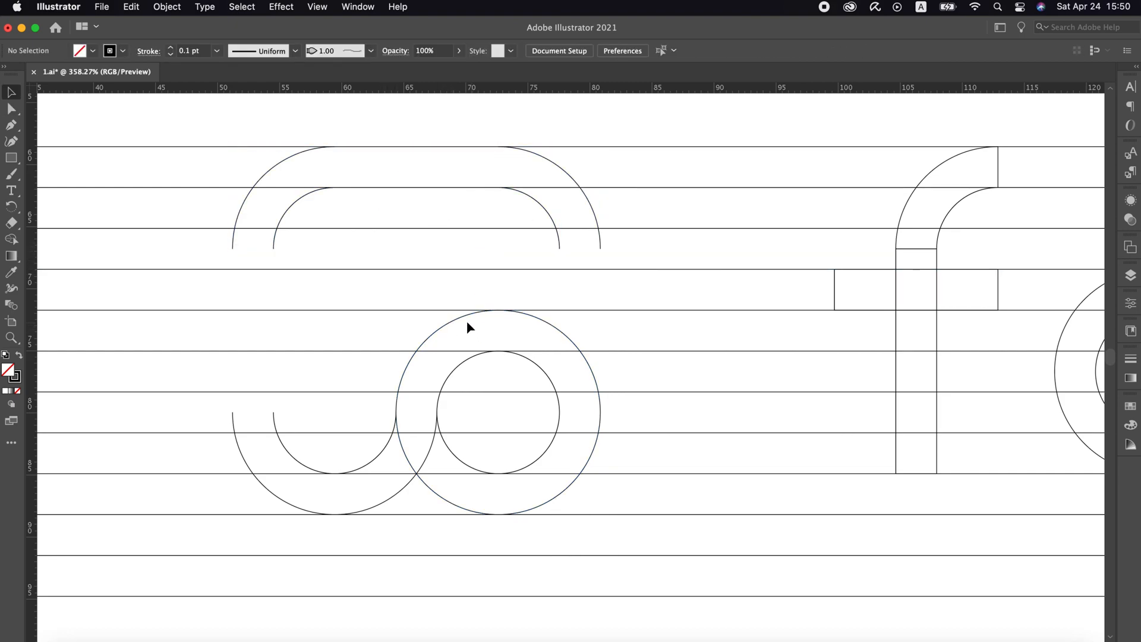
Cut away the lower-right ring's two left quarters and the lower-left arch's right quarter
double_click(467, 319)
key(a)
drag(463, 384, 377, 433)
key(super+x)
key(v)
key(a)
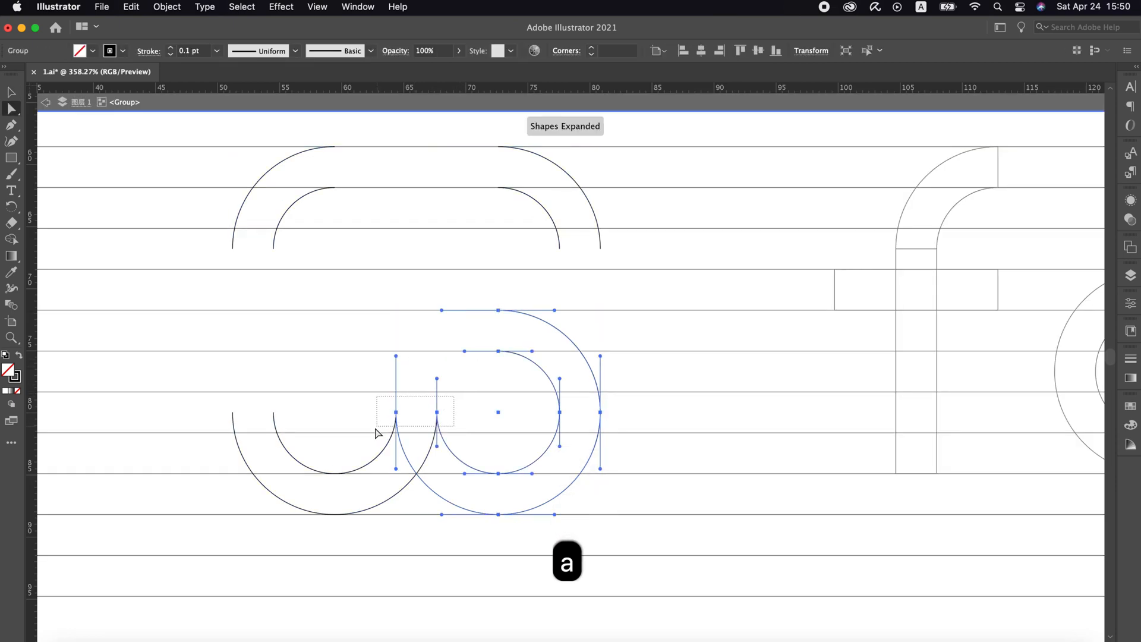
key(super+x)
key(v)
click(451, 377)
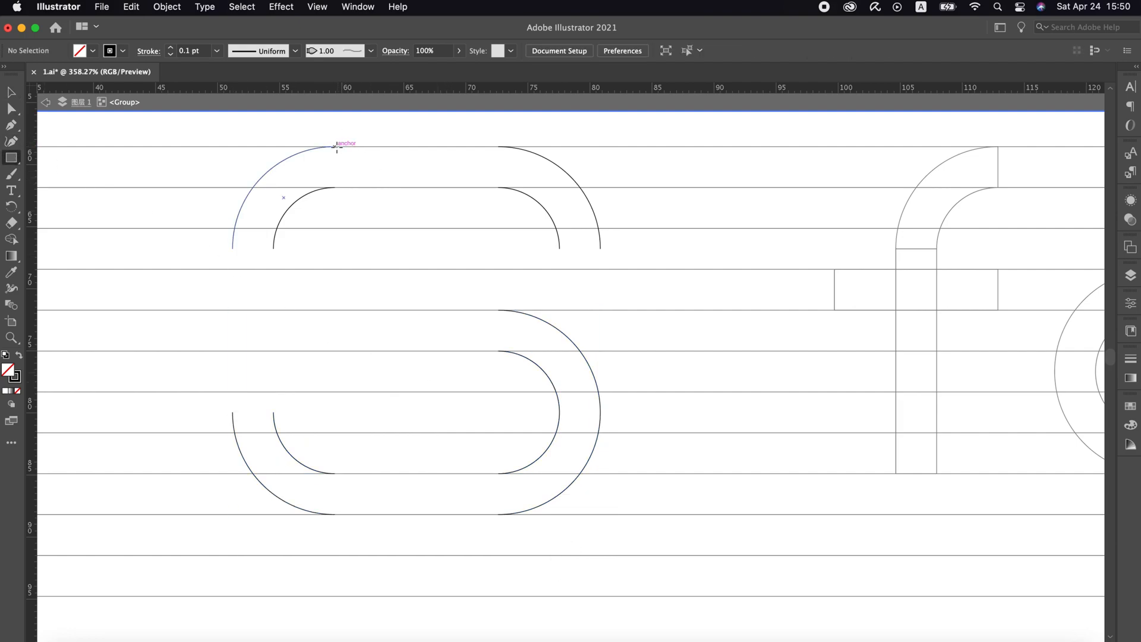
Draw one rectangle bridging the two upper corner arcs and another connecting the two left corner arcs
mouse_move(336, 146)
mouse_down()
mouse_move(522, 184)
mouse_move(492, 186)
mouse_move(500, 187)
mouse_up()
key(super+z)
drag(334, 147, 498, 188)
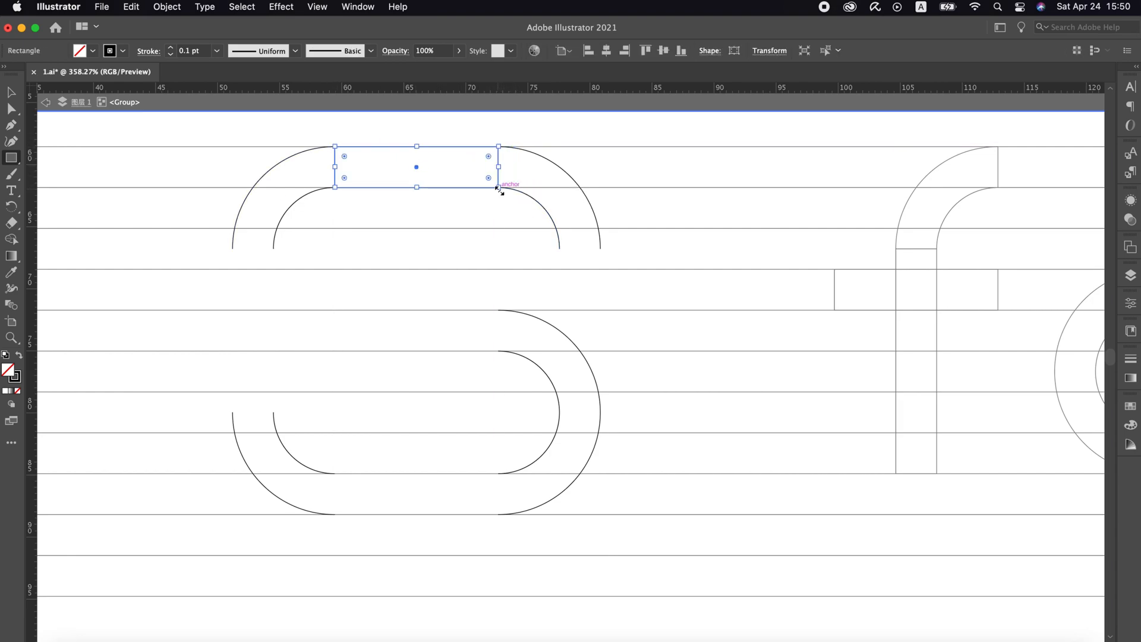
drag(273, 248, 232, 412)
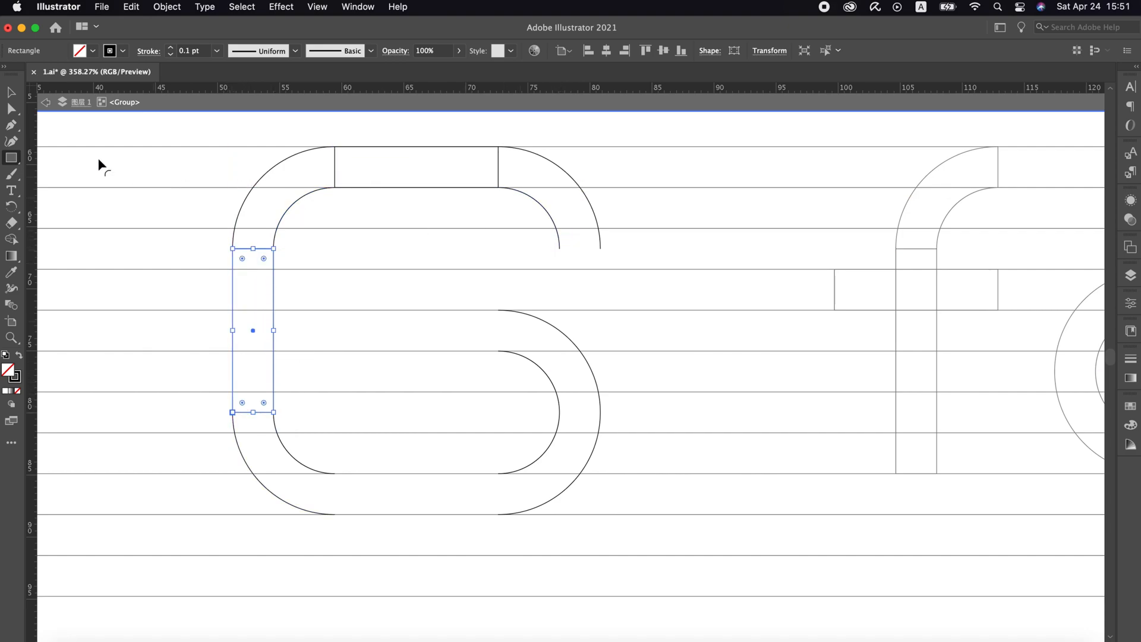
Extend the upper-right arc's open end straight down to the next guide line with the Pen tool and close it
click(11, 125)
click(600, 248)
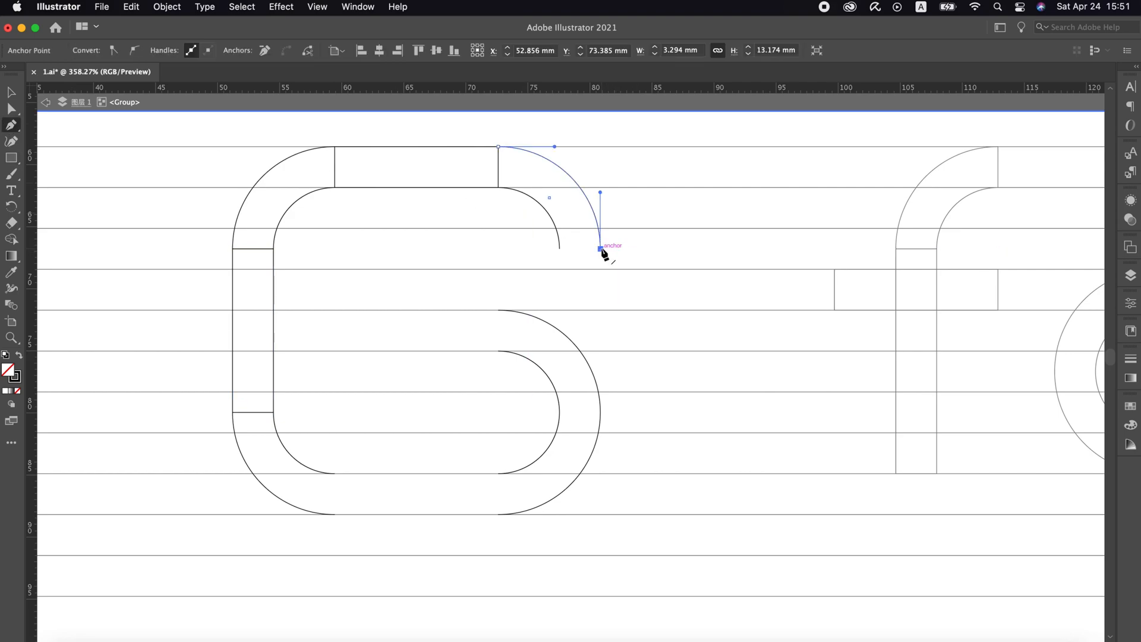
click(600, 268)
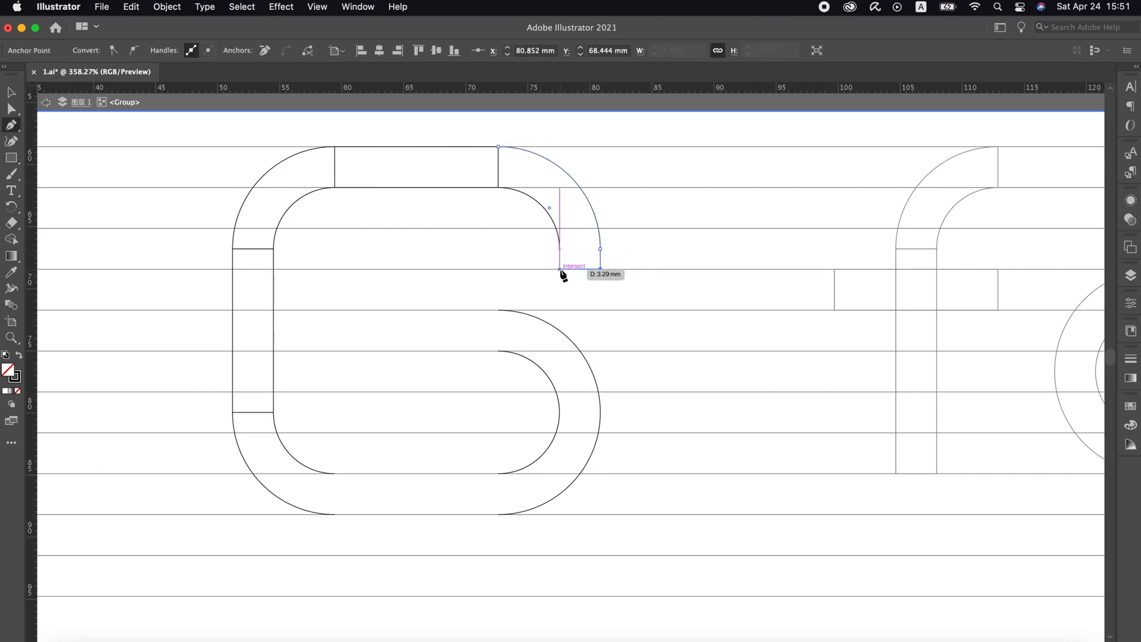
click(560, 250)
key(v)
click(556, 239)
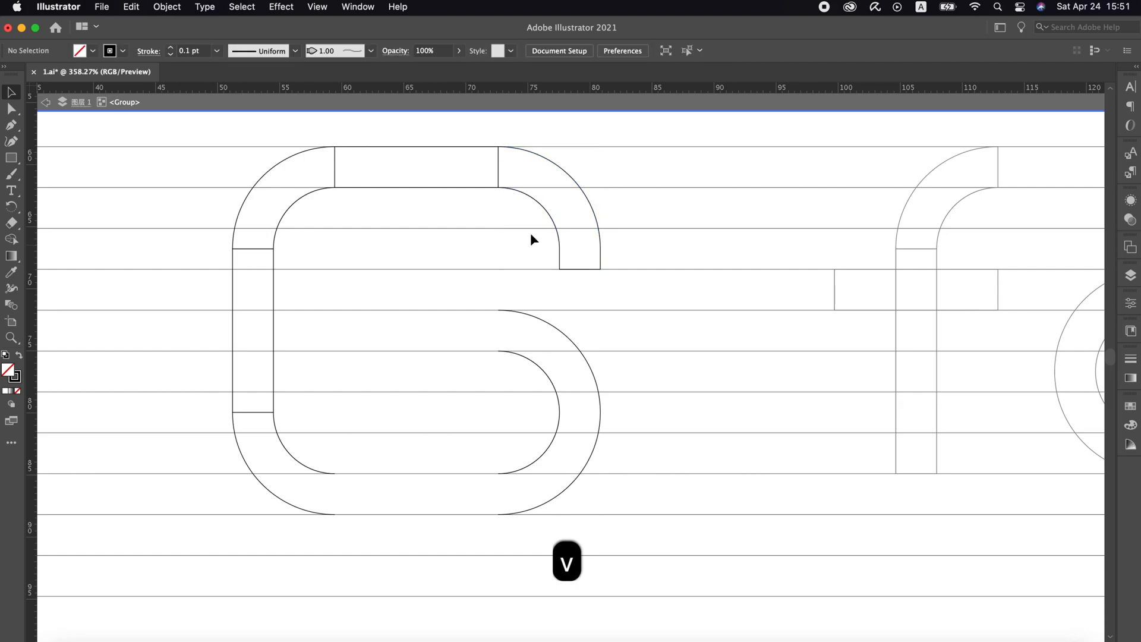
Draw a short one-gap-high bar extending leftward from the upper end of the lower-right bowl
scroll(379, 194, right, 3)
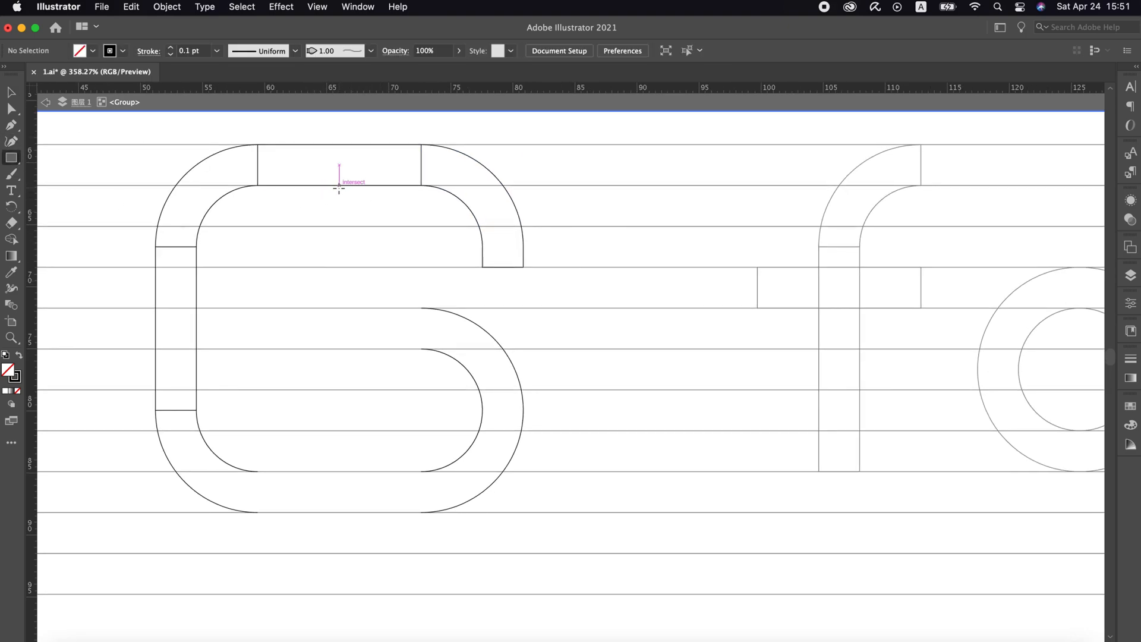
mouse_move(340, 165)
mouse_down()
mouse_move(359, 185)
mouse_move(363, 333)
mouse_move(421, 328)
mouse_up()
key(v)
click(379, 326)
click(438, 330)
Add a bar about 10.6 by 3.3 mm overlapping the left stem at the same height, and delete the spacer between the two bars
drag(320, 326, 189, 329)
key(v)
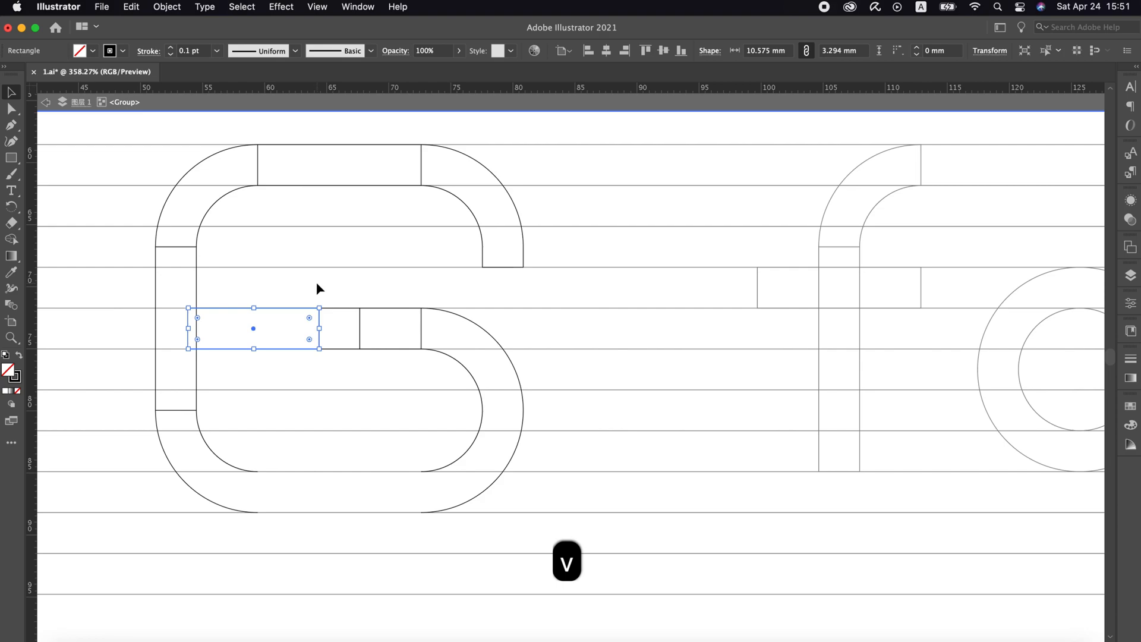
click(316, 287)
click(353, 308)
key(super+x)
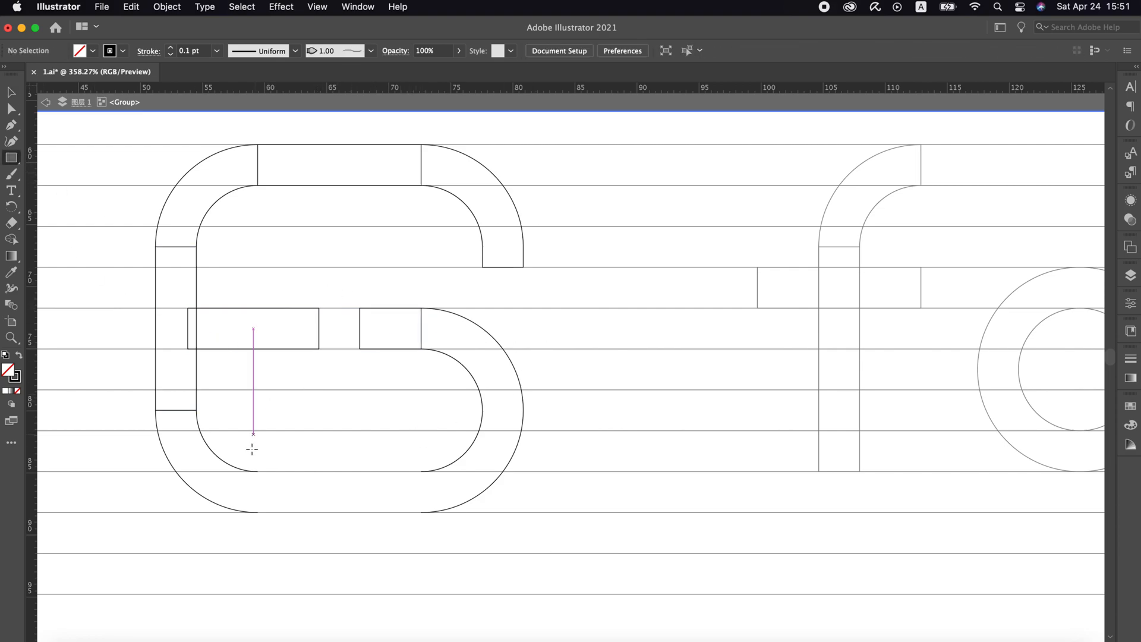
Draw a one-gap-high rectangle bridging the two lower corner arcs of the large symbol
drag(259, 471, 421, 512)
key(v)
click(417, 441)
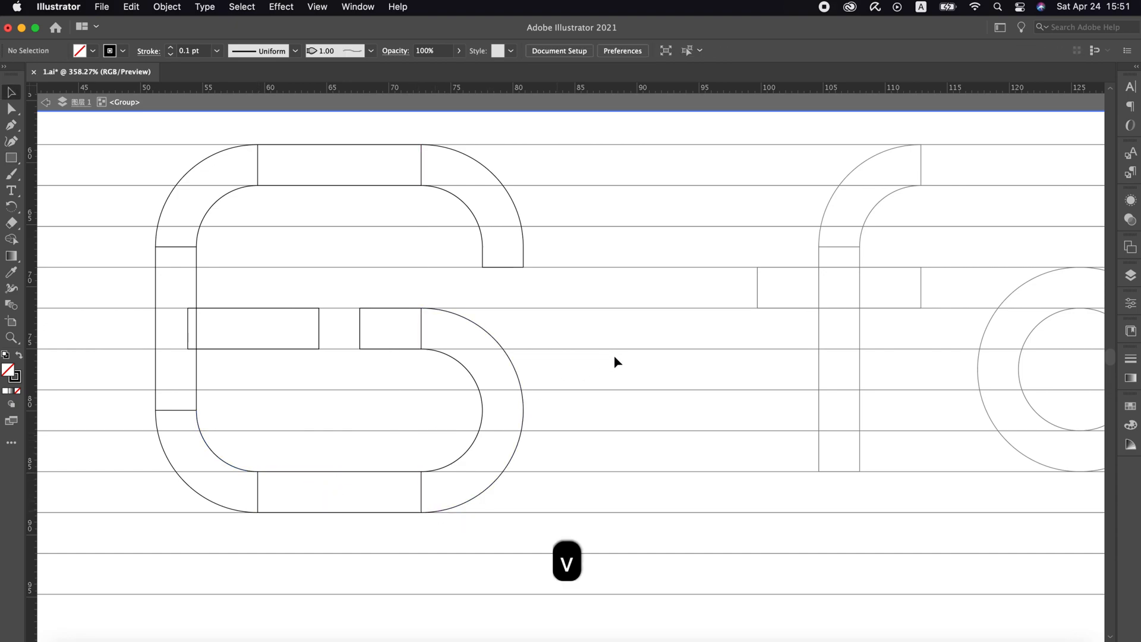
Exit the group isolation, select all the horizontal guide lines and cut them from the artwork
scroll(617, 354, down, 5)
scroll(617, 354, right, 3)
scroll(617, 354, right, 2)
key(v)
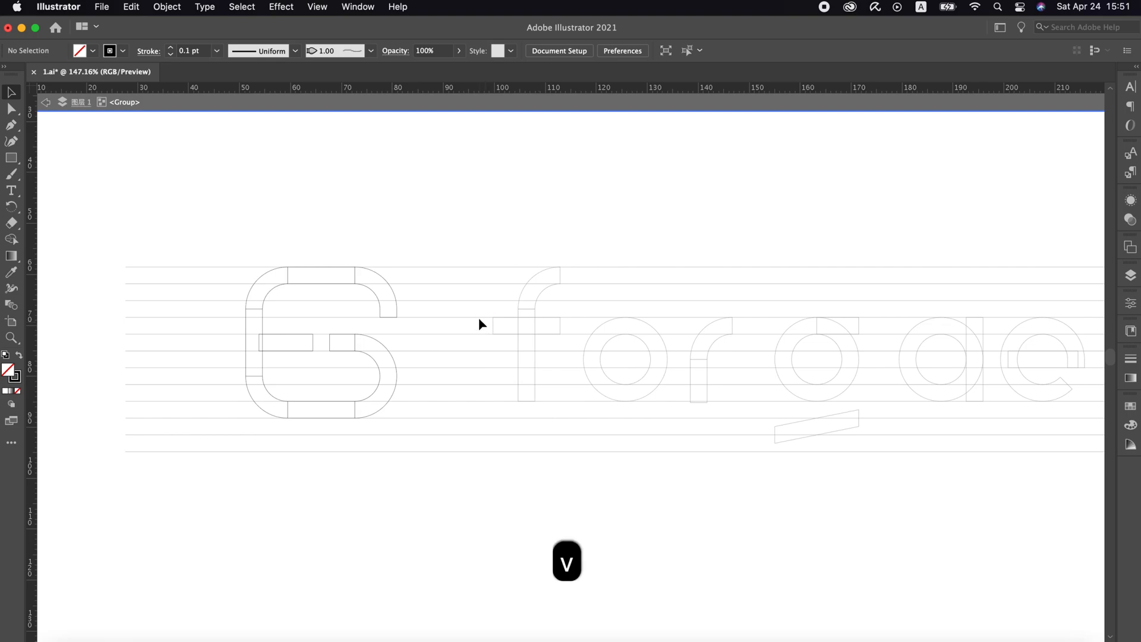
double_click(474, 241)
drag(461, 232, 438, 488)
key(super+x)
key(z)
click(499, 360)
key(v)
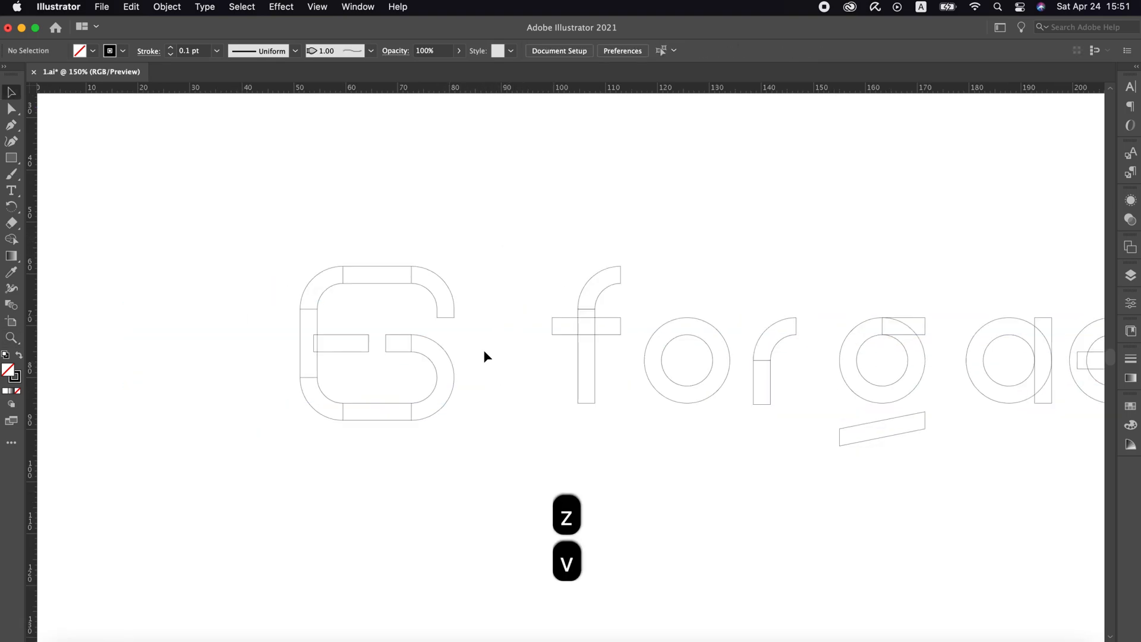
Merge the arcs, bars and stem of the large symbol into one continuous outline with the Shape Builder
drag(496, 252, 170, 408)
click(12, 238)
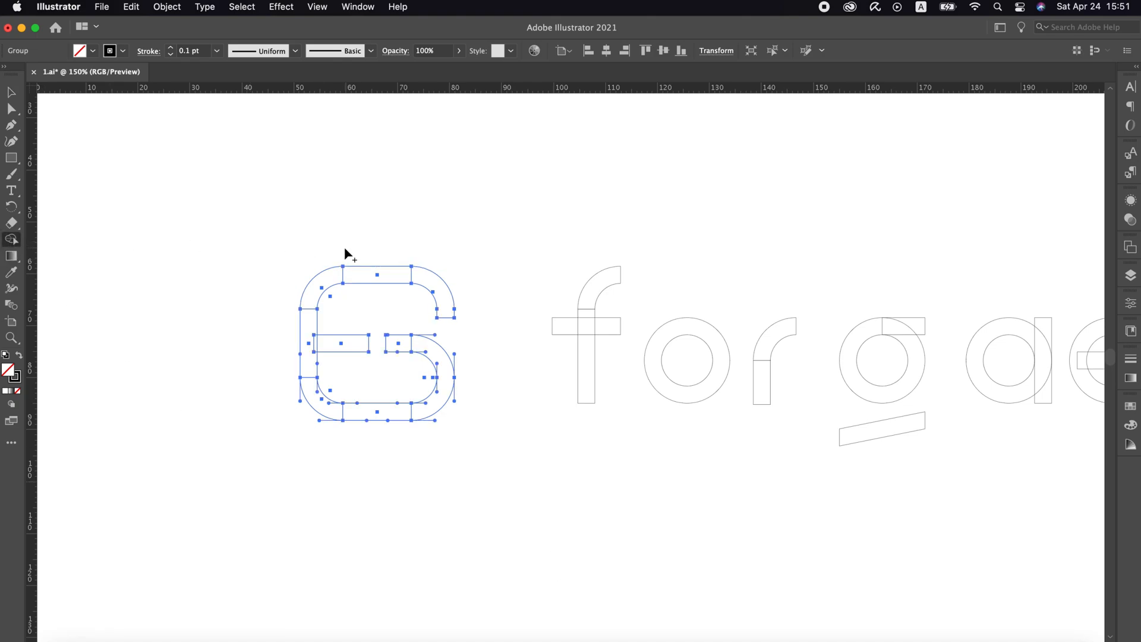
mouse_move(418, 285)
mouse_down()
mouse_move(316, 281)
mouse_move(311, 354)
mouse_up()
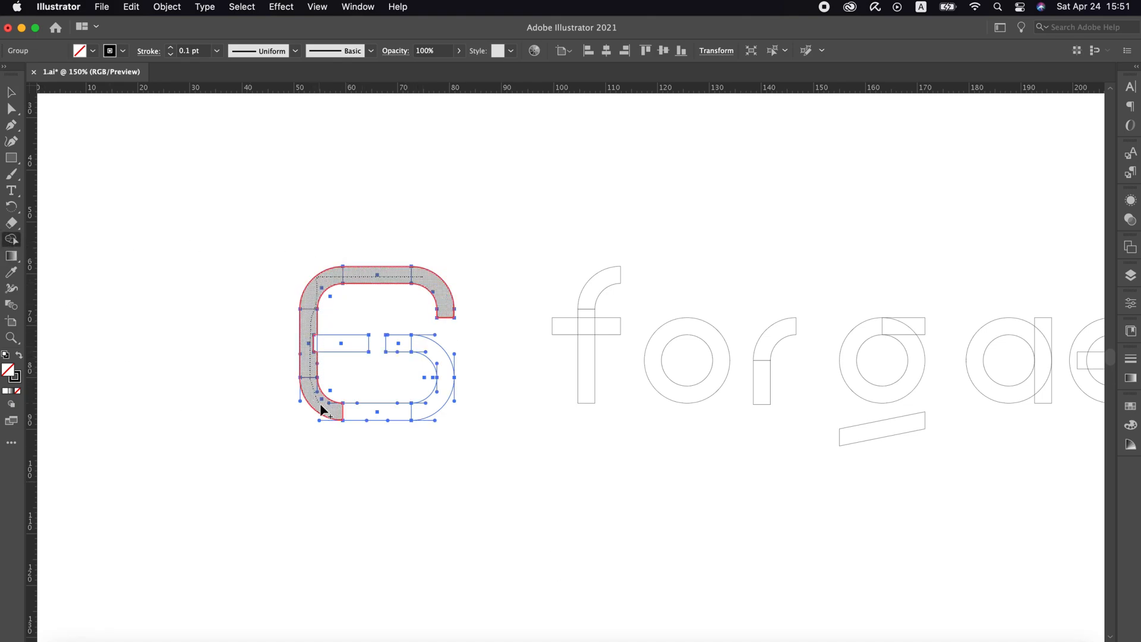
mouse_move(322, 409)
mouse_down()
mouse_move(375, 415)
mouse_move(437, 406)
mouse_up()
drag(331, 350, 331, 349)
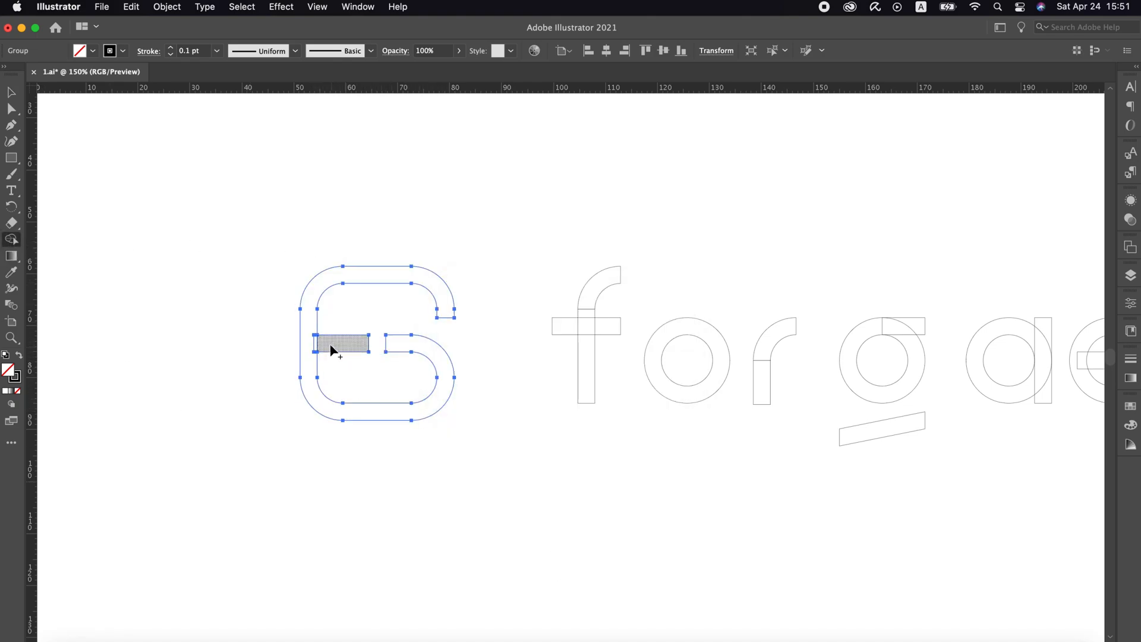
Select all the artwork and merge the overlapping pieces of the f, the r and the upper part of the g with the Shape Builder
scroll(557, 258, right, 5)
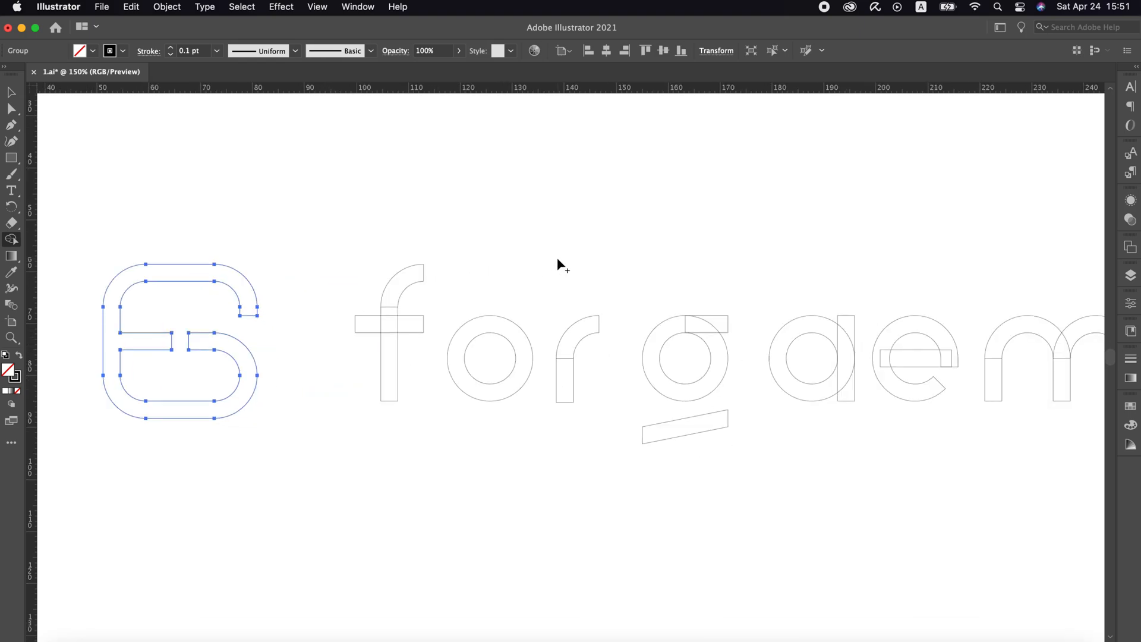
key(v)
key(super+a)
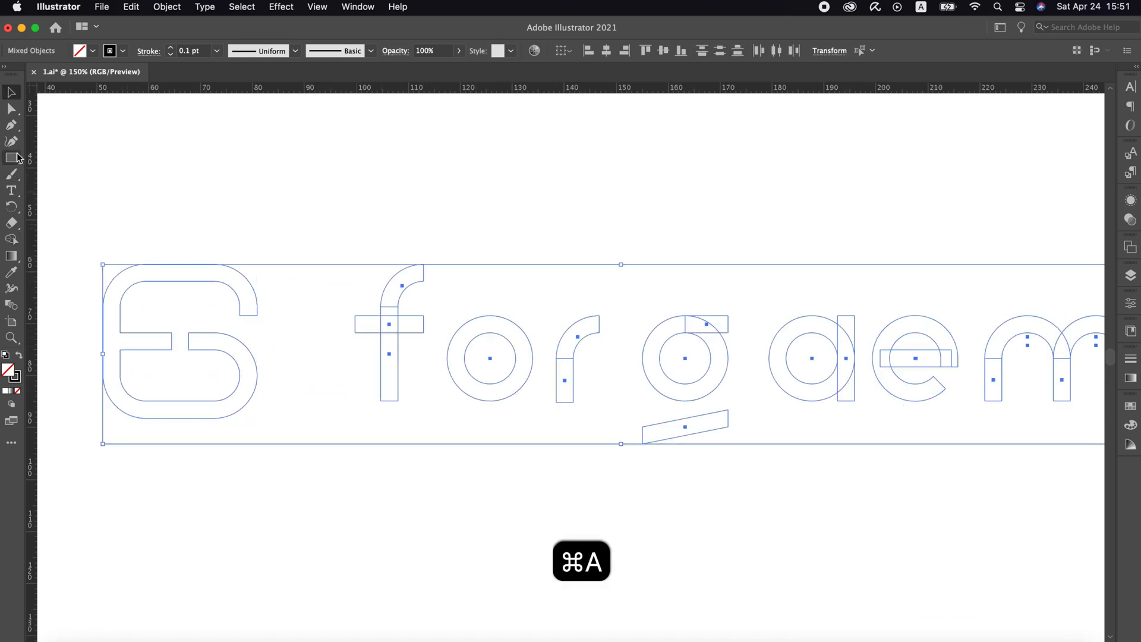
click(12, 240)
mouse_move(405, 291)
mouse_down()
mouse_move(388, 352)
mouse_move(409, 332)
mouse_up()
scroll(404, 261, right, 4)
mouse_move(478, 336)
mouse_down()
mouse_move(459, 405)
mouse_move(472, 345)
mouse_move(427, 344)
mouse_move(438, 347)
mouse_up()
scroll(469, 381, right, 4)
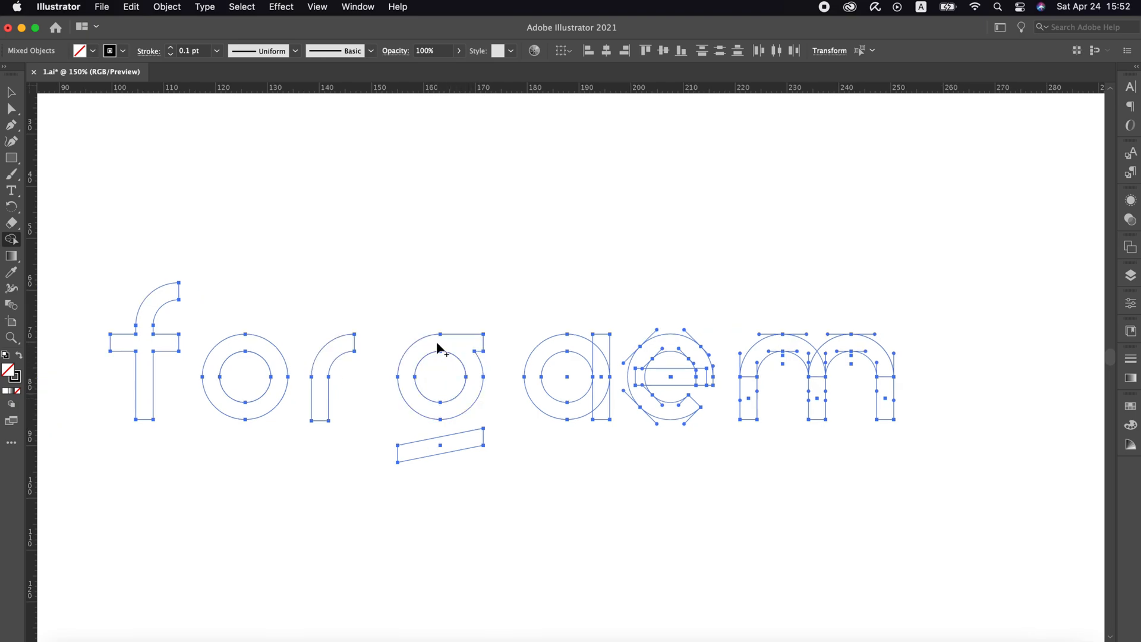
Merge the overlapping pieces of the a, e and m into single outlines with the Shape Builder and deselect everything
drag(591, 352, 600, 411)
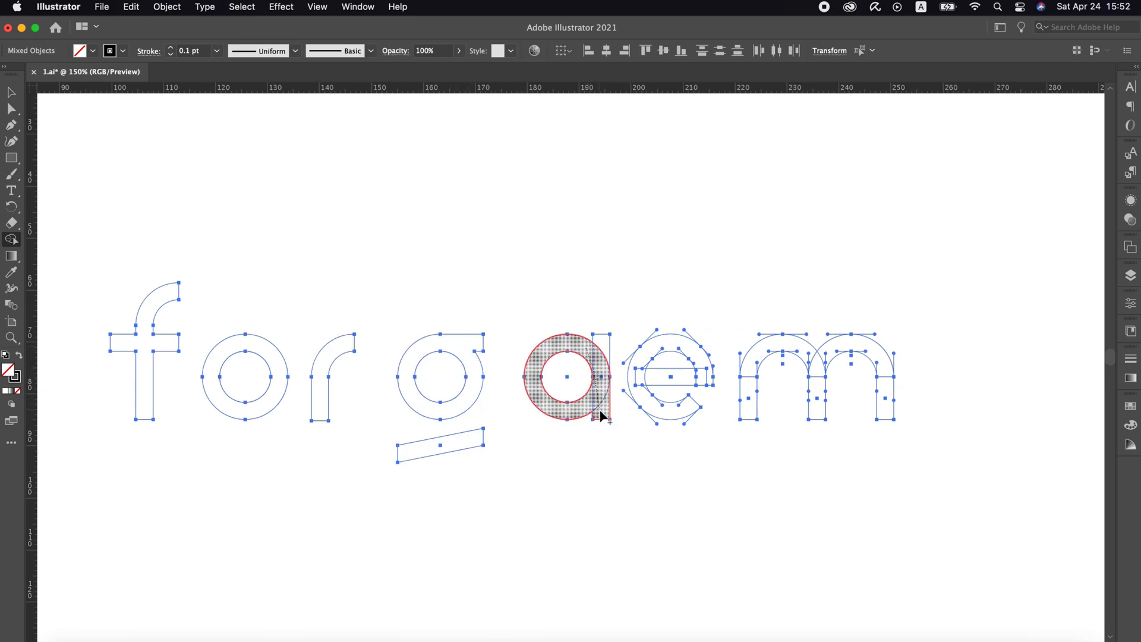
drag(606, 335, 603, 331)
scroll(595, 345, right, 4)
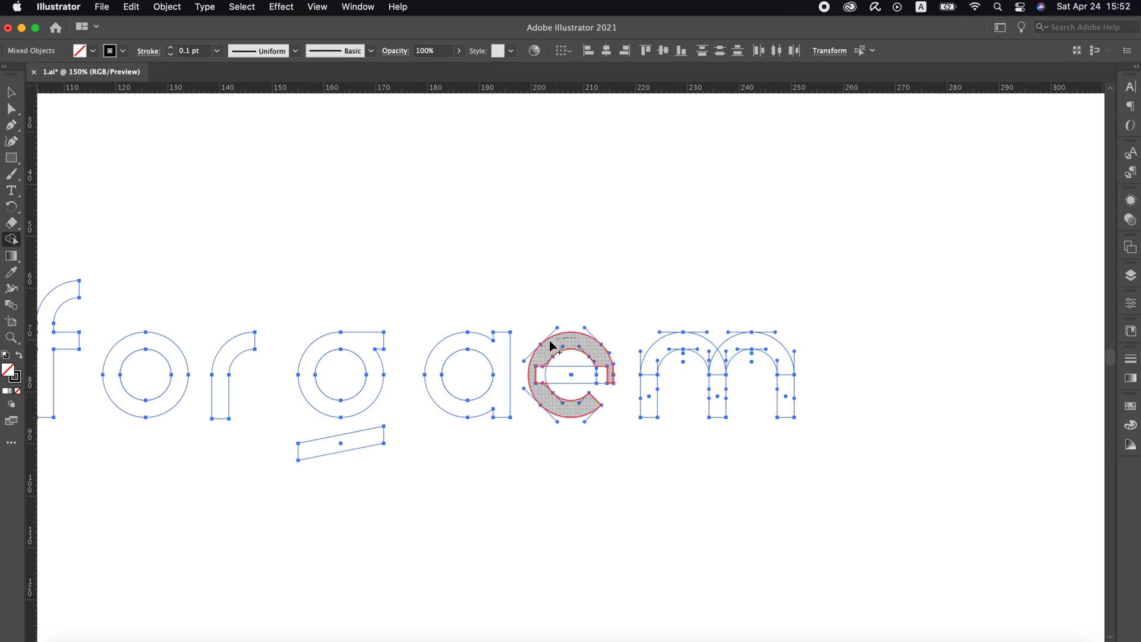
mouse_move(536, 381)
mouse_down()
mouse_move(613, 376)
mouse_move(649, 403)
mouse_up()
mouse_move(713, 354)
mouse_down()
mouse_move(725, 377)
mouse_move(722, 415)
mouse_up()
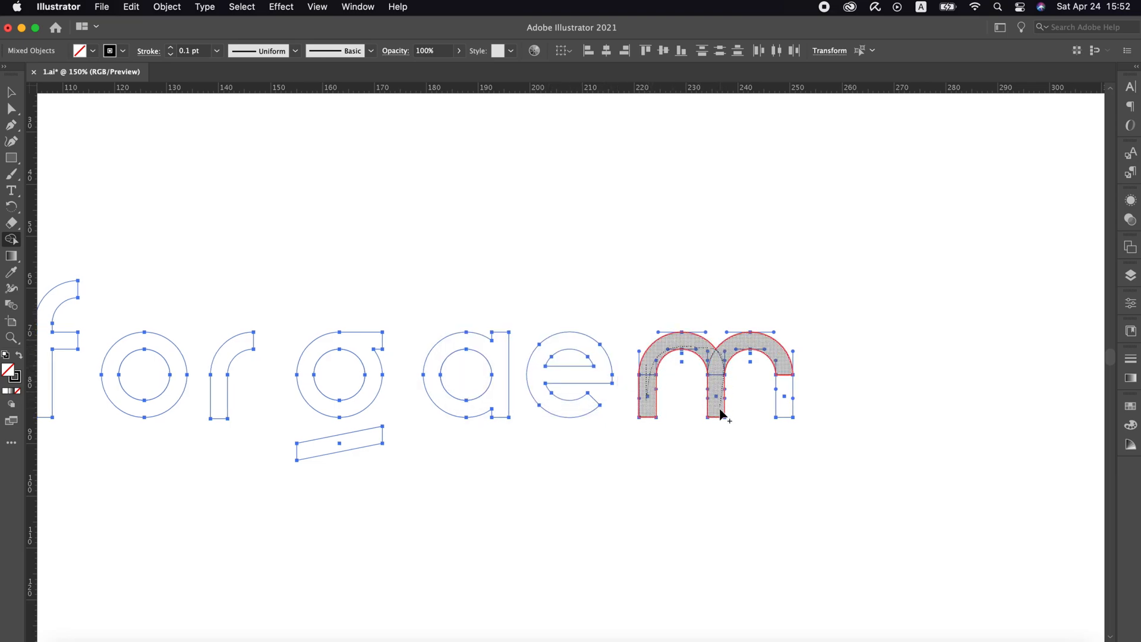
drag(777, 369, 787, 400)
key(v)
click(830, 290)
Isolate the o, cut its duplicate inner circle and leave isolation
key(z)
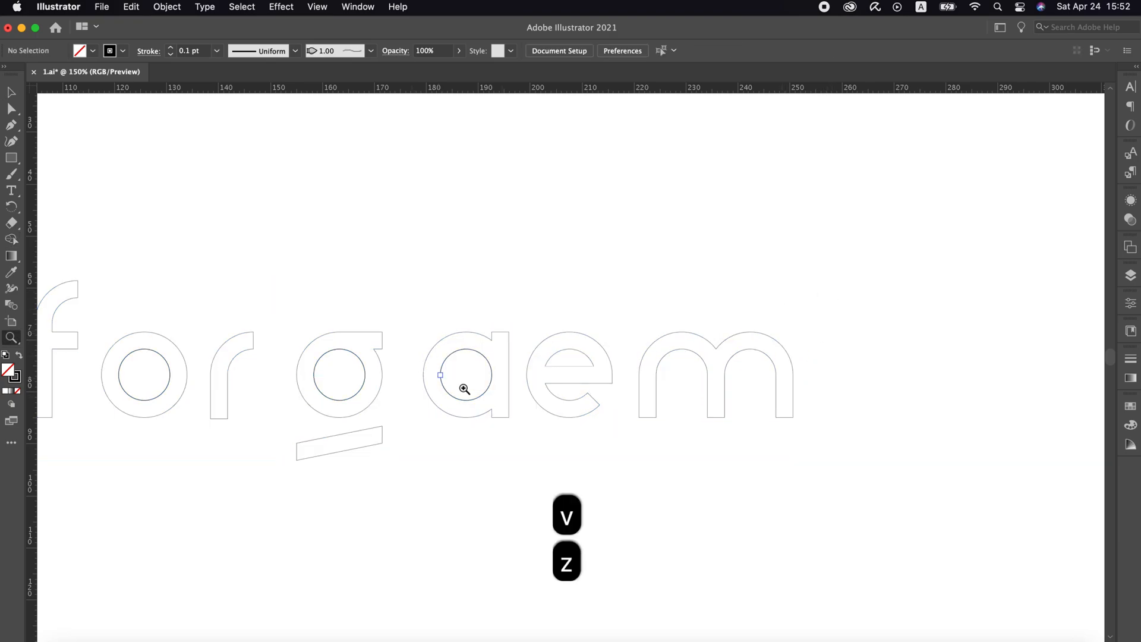
alt+click(478, 392)
key(v)
double_click(365, 328)
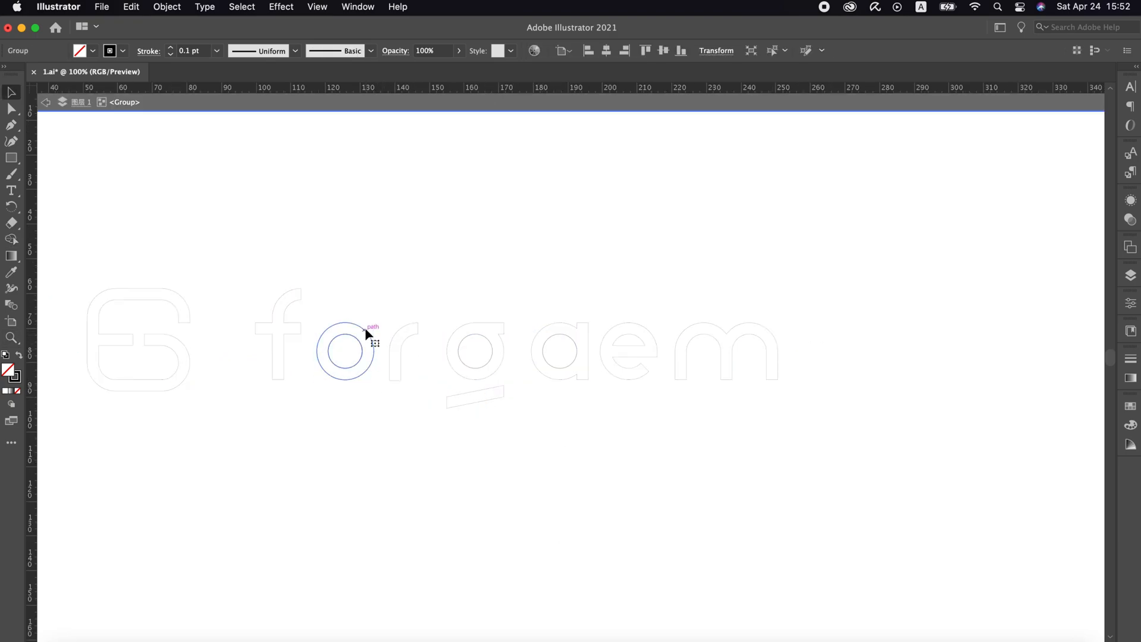
key(super+x)
double_click(404, 312)
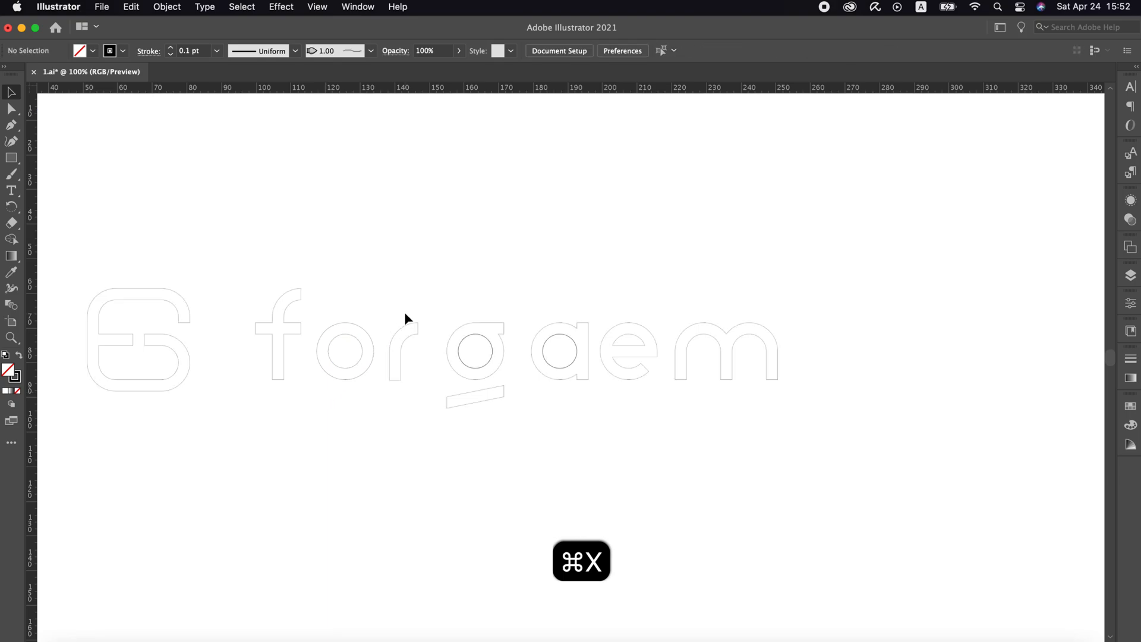
Isolate the g and cut a duplicate of its inner circle, leaving isolation
click(483, 324)
double_click(497, 327)
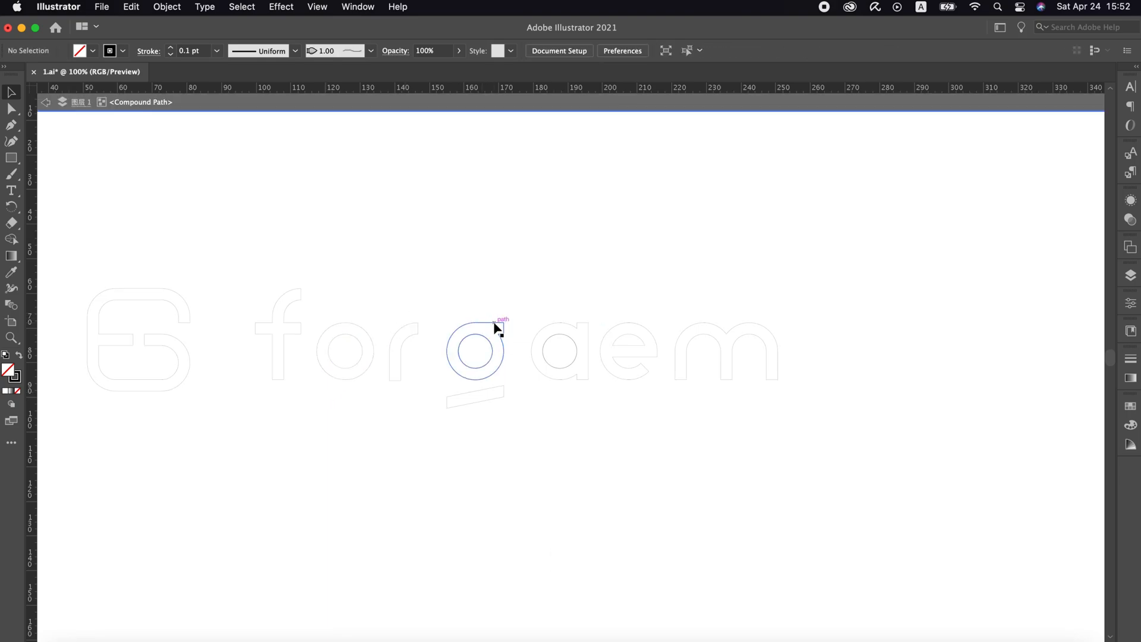
key(super+x)
double_click(533, 282)
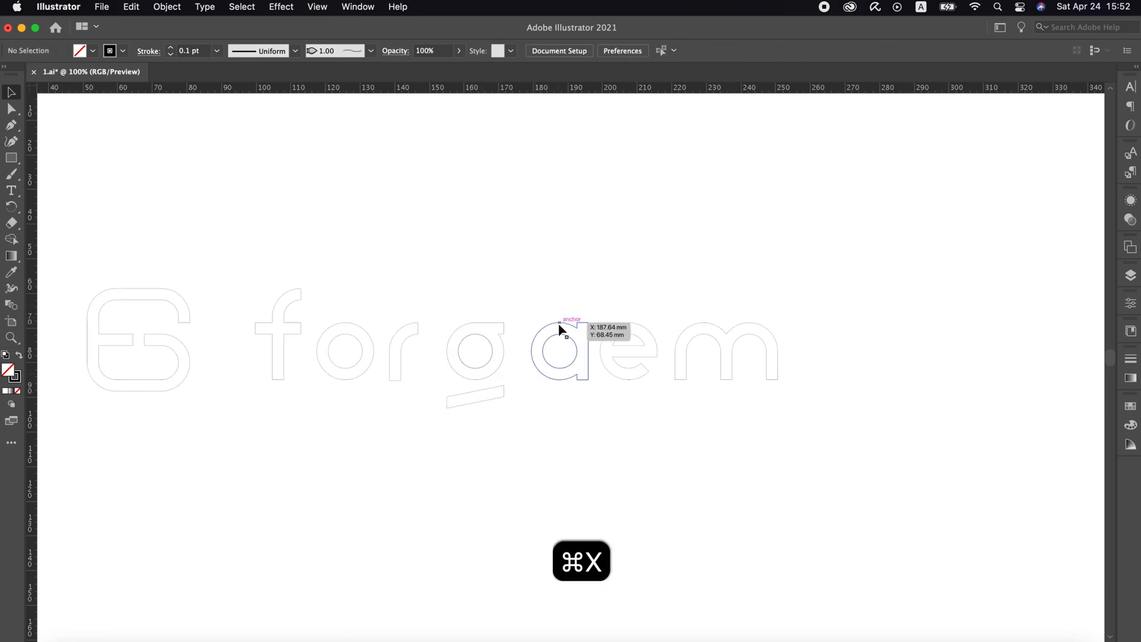
Isolate the a, cut the duplicate circle in its counter and leave isolation
click(560, 324)
double_click(565, 329)
click(565, 326)
click(551, 365)
key(super+x)
double_click(572, 292)
Swap fill and stroke on the symbol and all the letters to give them a solid black fill without an outline
drag(767, 244, 153, 449)
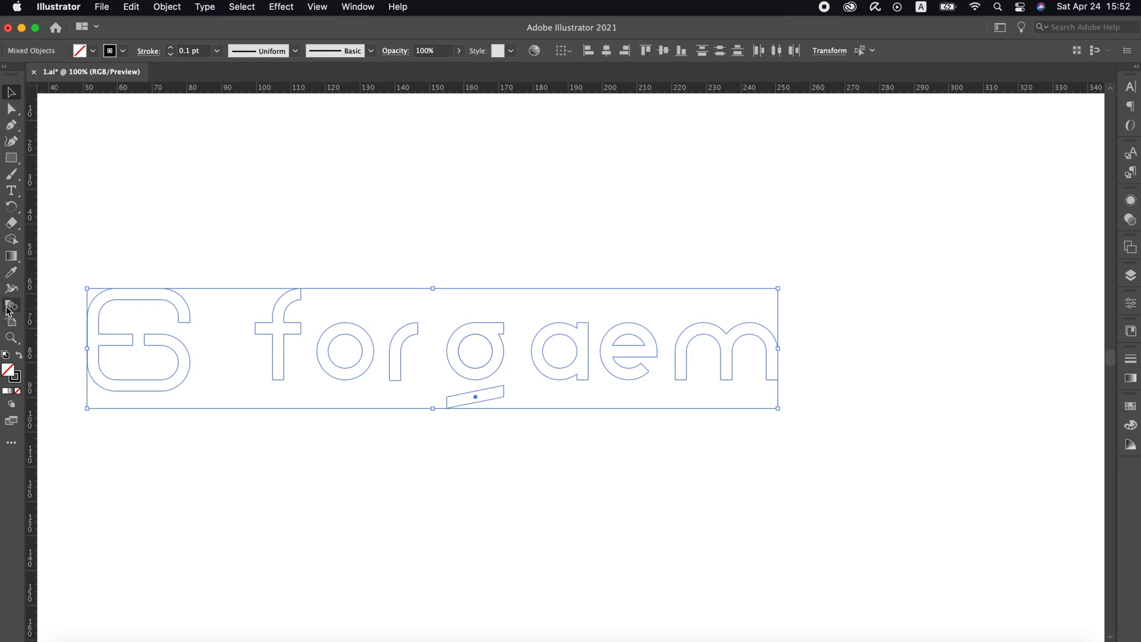
click(18, 360)
click(356, 265)
Open the counter of the g by separating the filled inner circle from its ring and cutting it out
click(476, 355)
shift+click(468, 403)
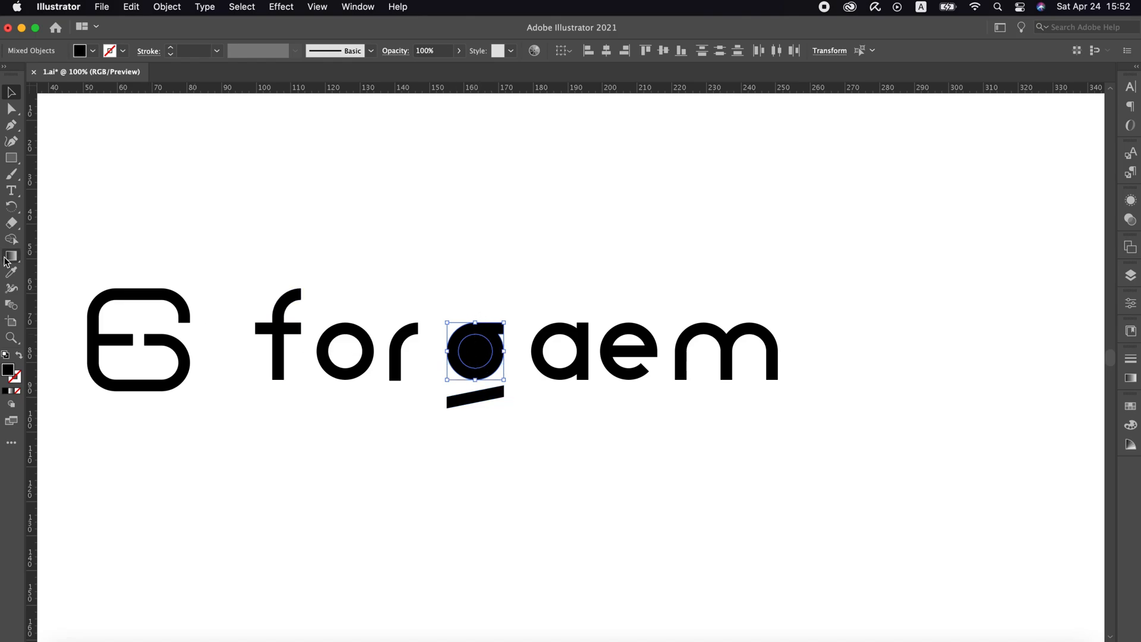
click(11, 240)
click(486, 332)
key(v)
click(515, 306)
click(486, 334)
key(super+x)
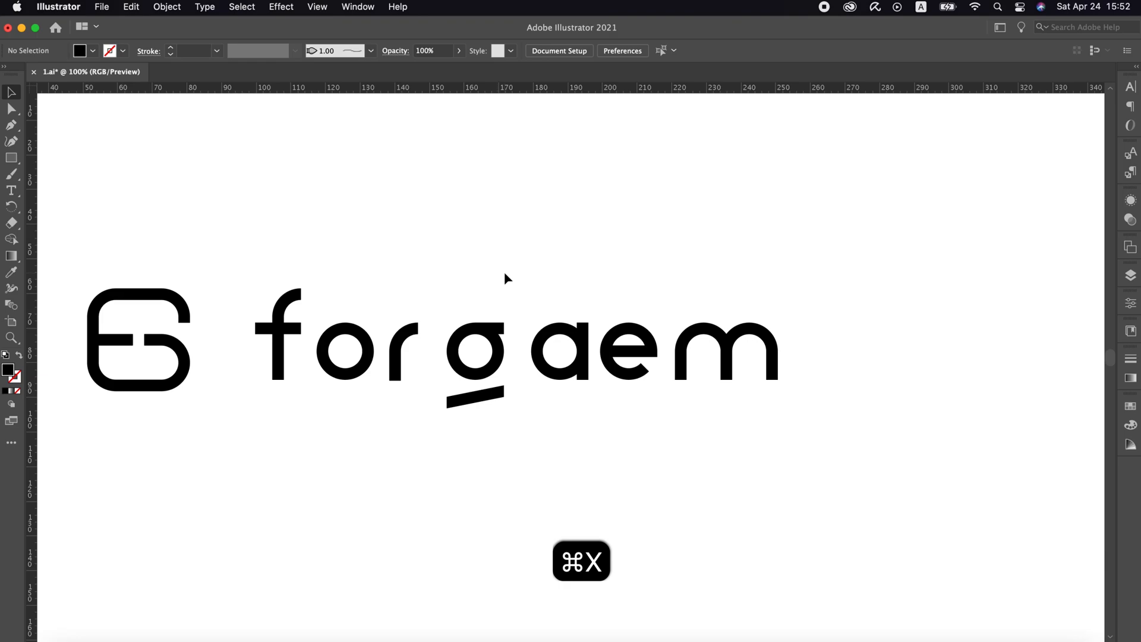
Rotate the large symbol 45° counterclockwise into a diamond orientation
key(z)
click(307, 381)
click(485, 336)
key(v)
drag(460, 208, 323, 407)
drag(451, 214, 363, 195)
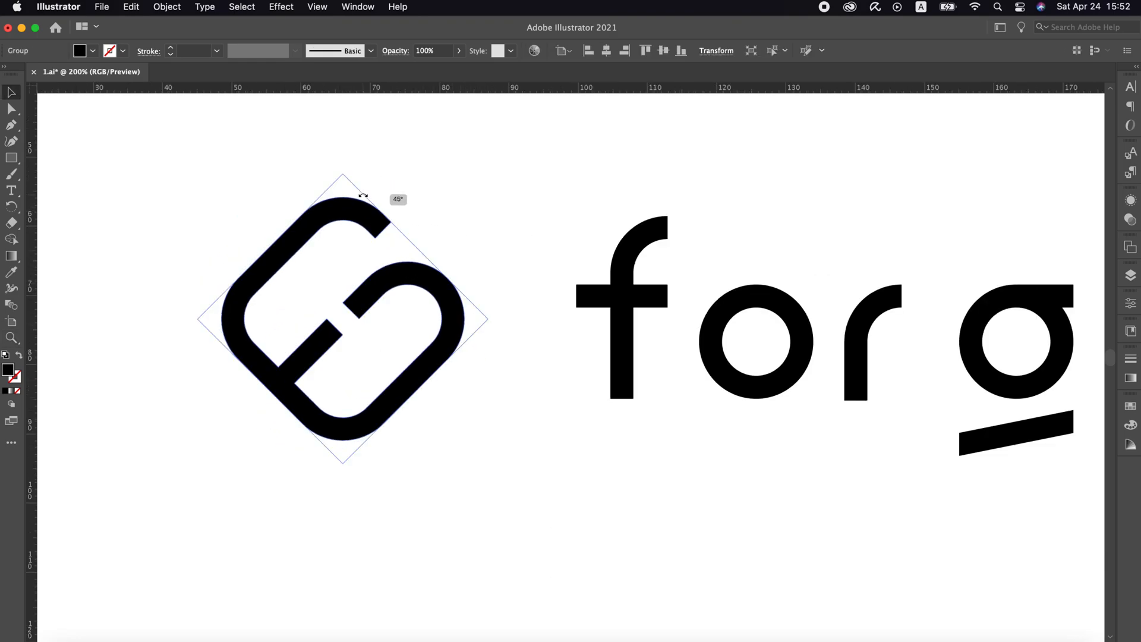
Move the rotated symbol up close to the crossbar of the f, then nudge it three large steps left for spacing
scroll(565, 255, right, 3)
key(v)
drag(341, 310, 451, 318)
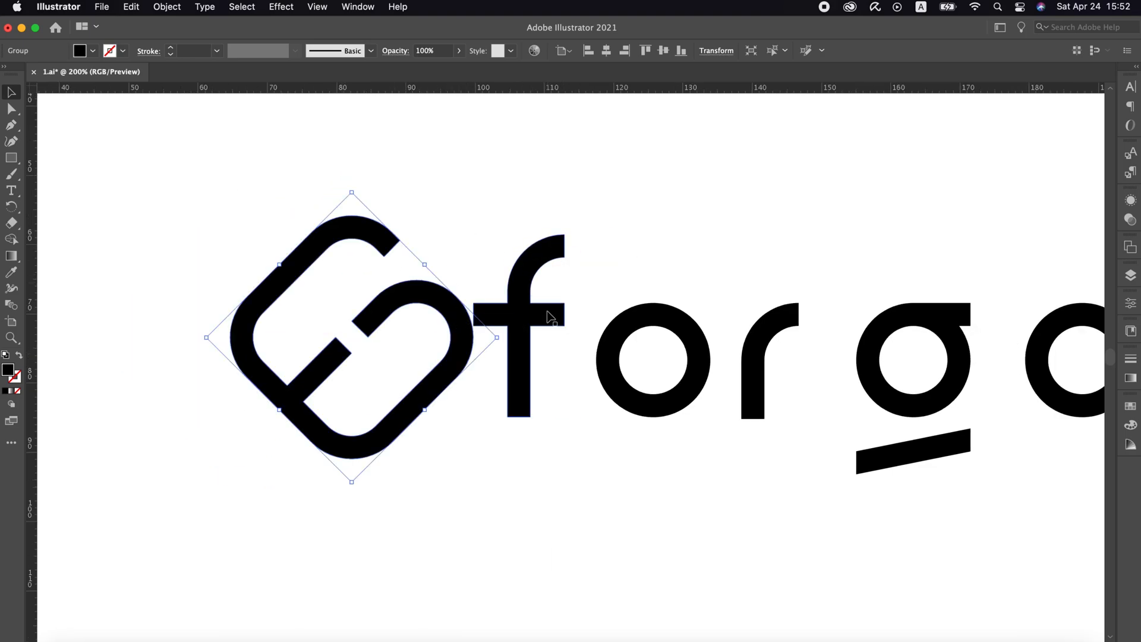
key(z)
alt+click(662, 351)
key(v)
key(shift+Left)
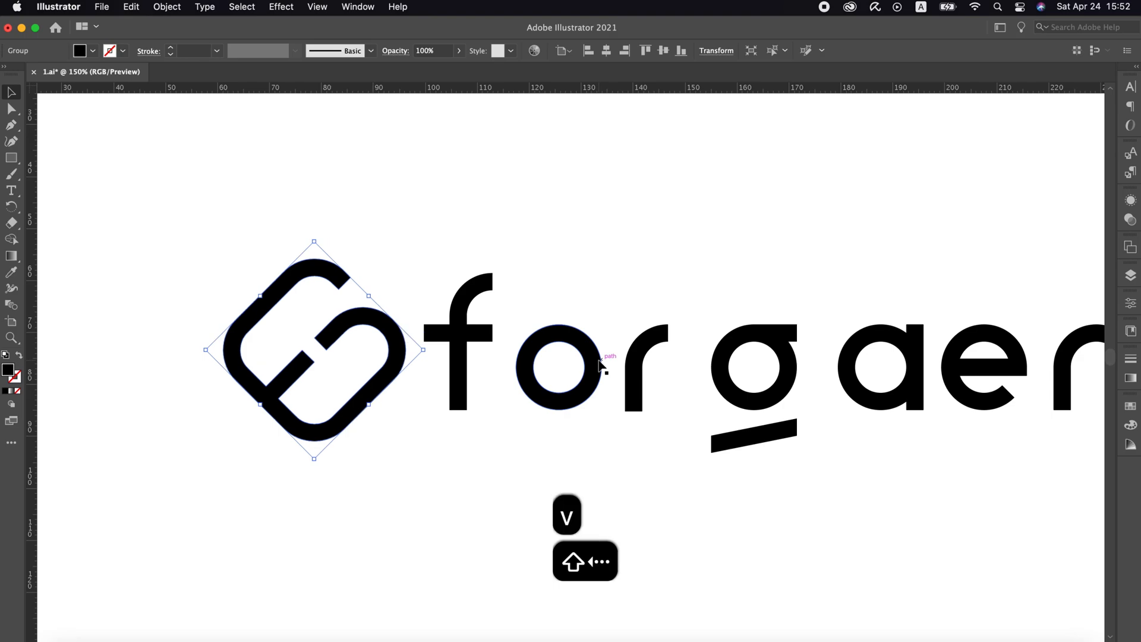
key(shift+Left)
key(shift+Left)
Tighten the o against the f and the r against the o, nudging each letter one large step right as the gap
scroll(492, 332, right, 4)
click(492, 333)
drag(433, 318, 378, 325)
scroll(408, 314, up, 5)
key(shift+Right)
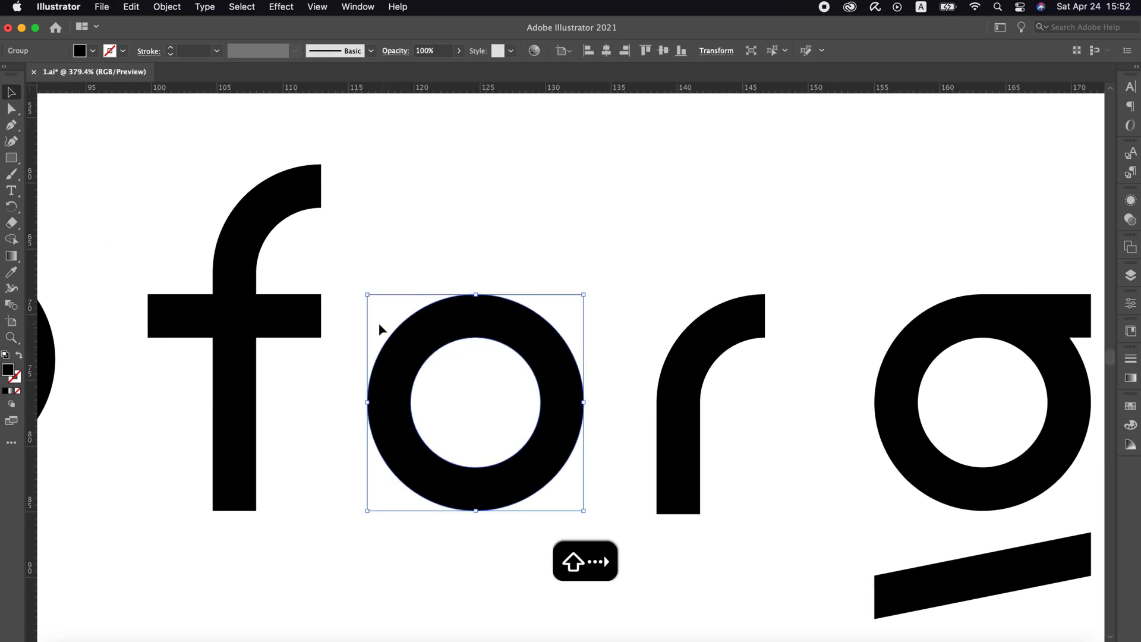
drag(708, 338, 634, 342)
key(shift+Right)
Group the g with its slanted underline and move the group beside the r with the same letter gap
scroll(612, 351, right, 5)
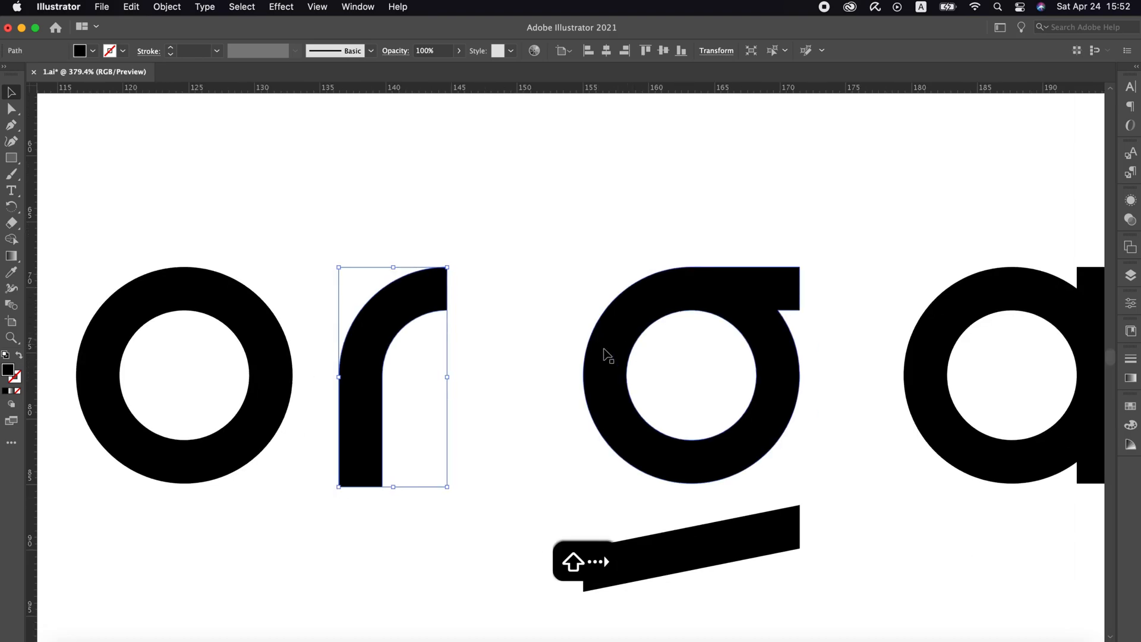
click(597, 347)
shift+click(680, 583)
key(super+g)
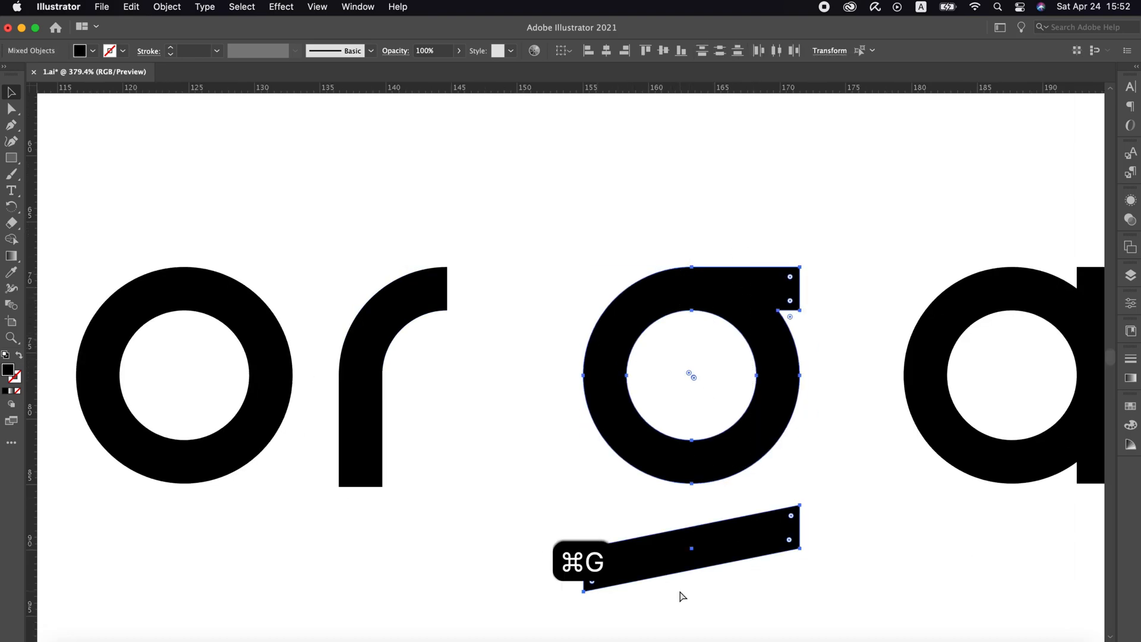
drag(621, 457, 487, 438)
key(Left)
key(shift+Right)
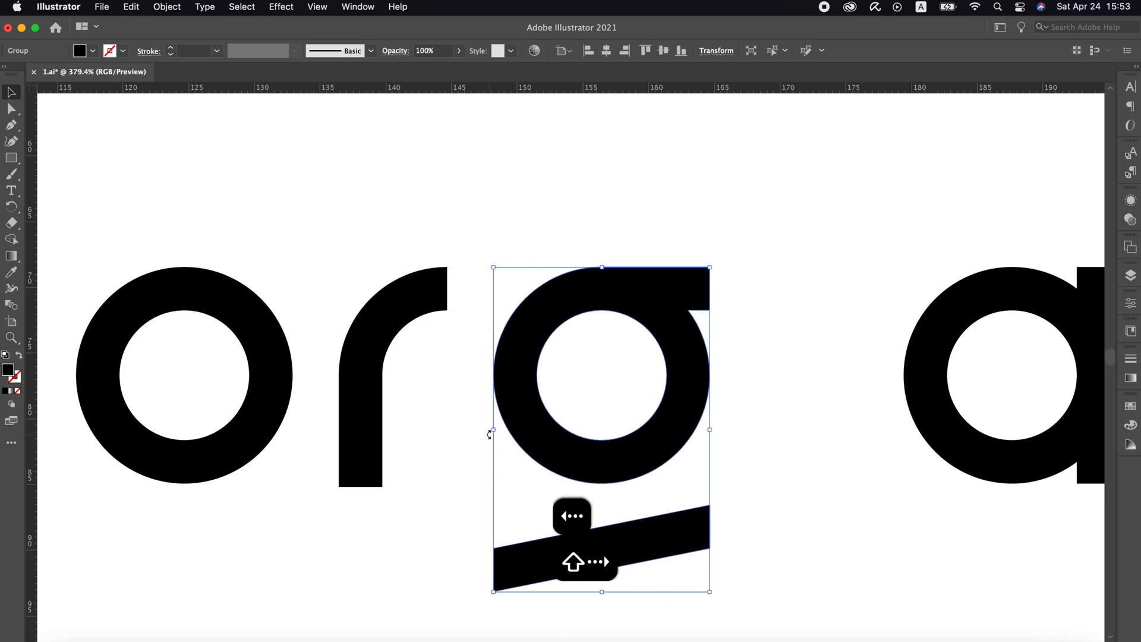
Move the a beside the g and the e beside the a, offsetting each by one large nudge right
scroll(489, 435, right, 10)
drag(564, 357, 370, 354)
key(shift+Right)
scroll(370, 354, right, 8)
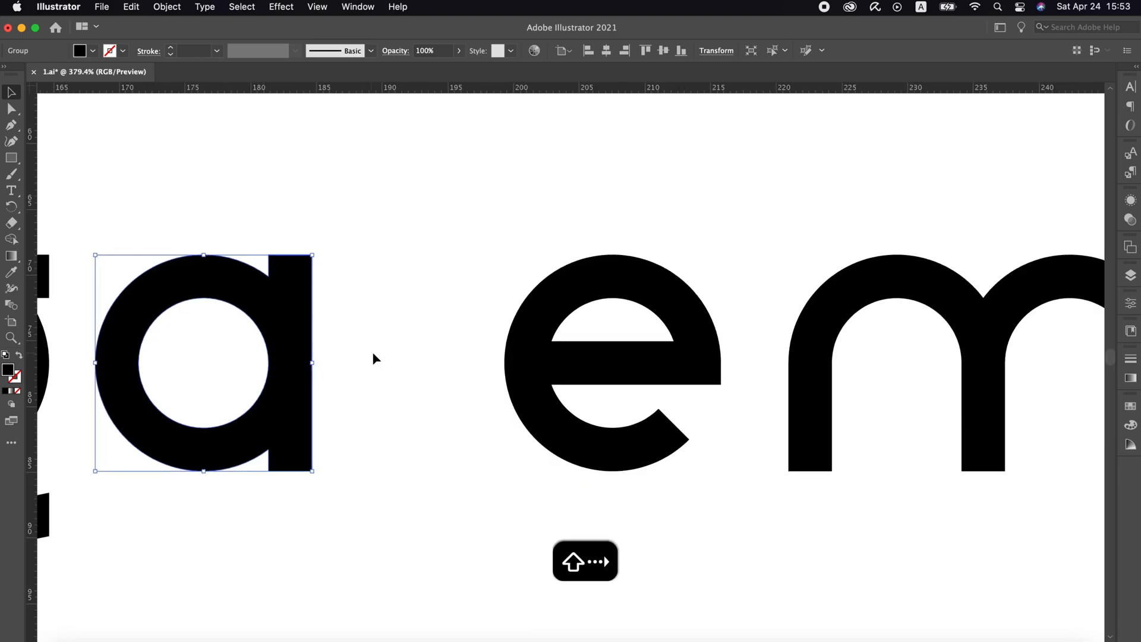
drag(534, 358, 350, 359)
key(shift+Right)
Move the m flush against the e, nudge it one large step right and deselect it
scroll(350, 360, right, 5)
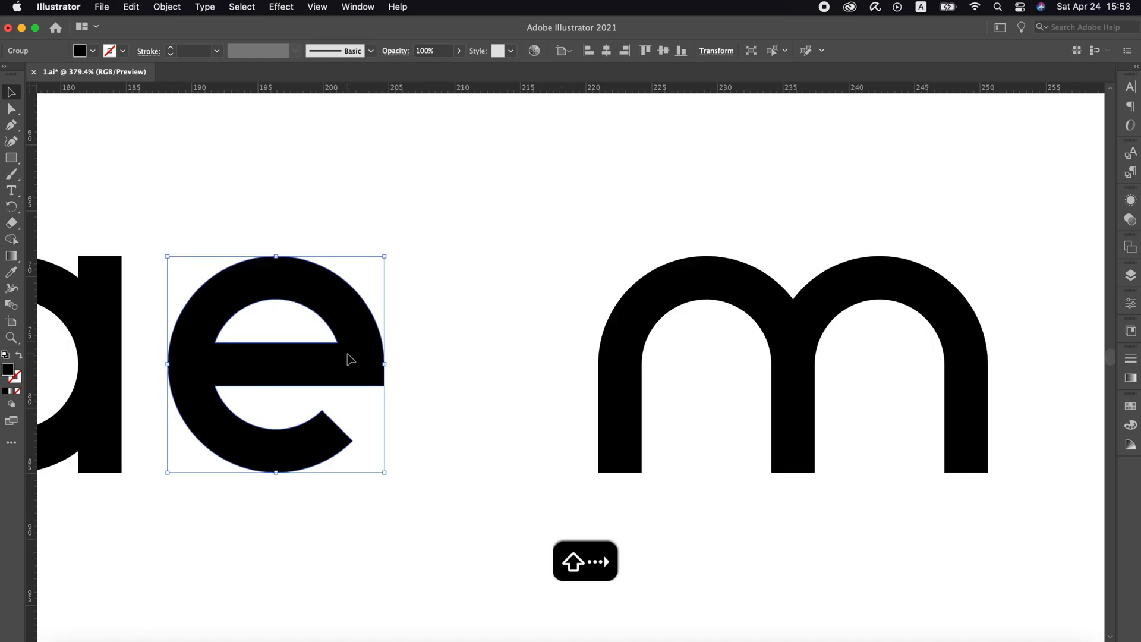
drag(636, 351, 411, 354)
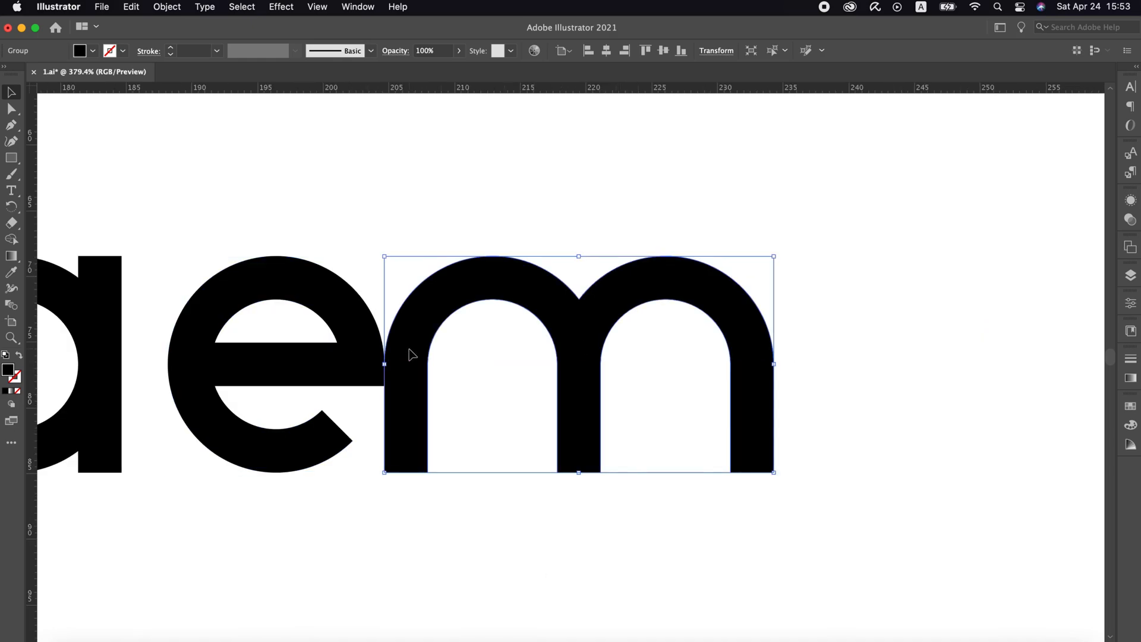
key(shift+Right)
click(389, 306)
Move the whole logo lower on the canvas, scale it down proportionally to about 106 mm wide and save the file
key(z)
alt+click(407, 438)
alt+click(408, 438)
alt+click(408, 438)
alt+click(493, 320)
alt+click(494, 319)
key(v)
key(z)
click(707, 448)
key(v)
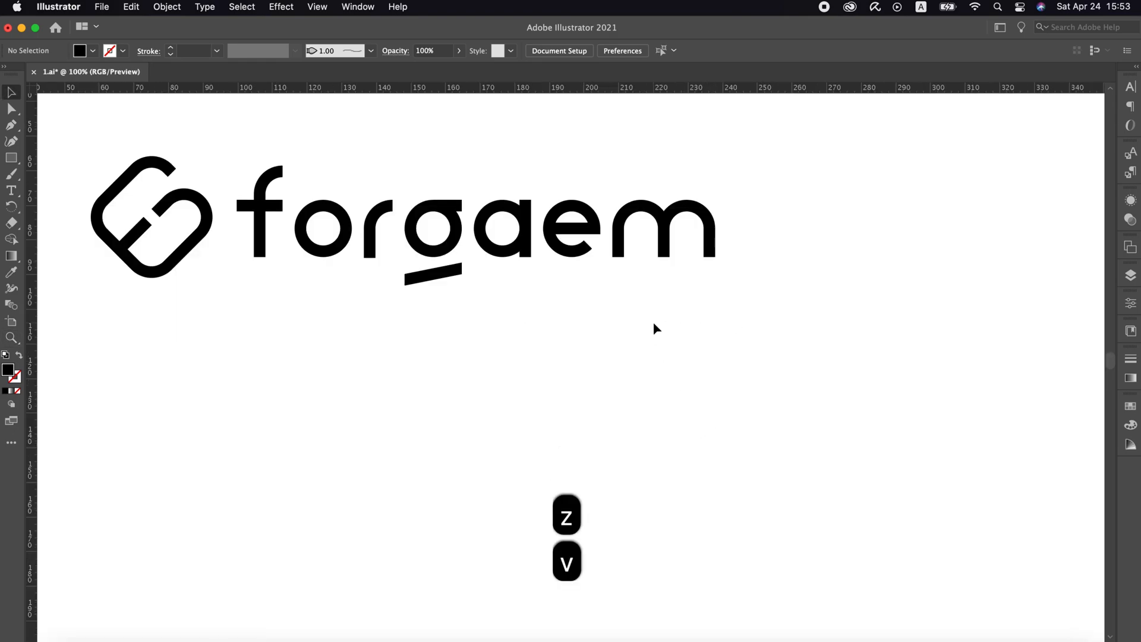
drag(748, 156, 191, 332)
drag(240, 207, 219, 325)
drag(718, 326, 458, 327)
click(567, 318)
key(super+s)
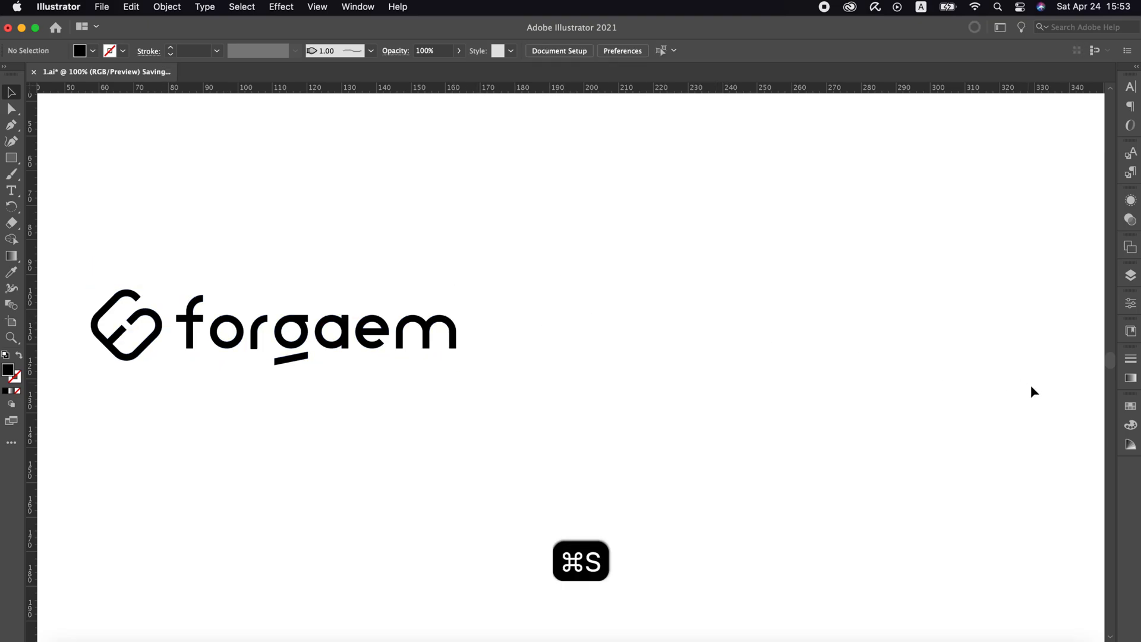